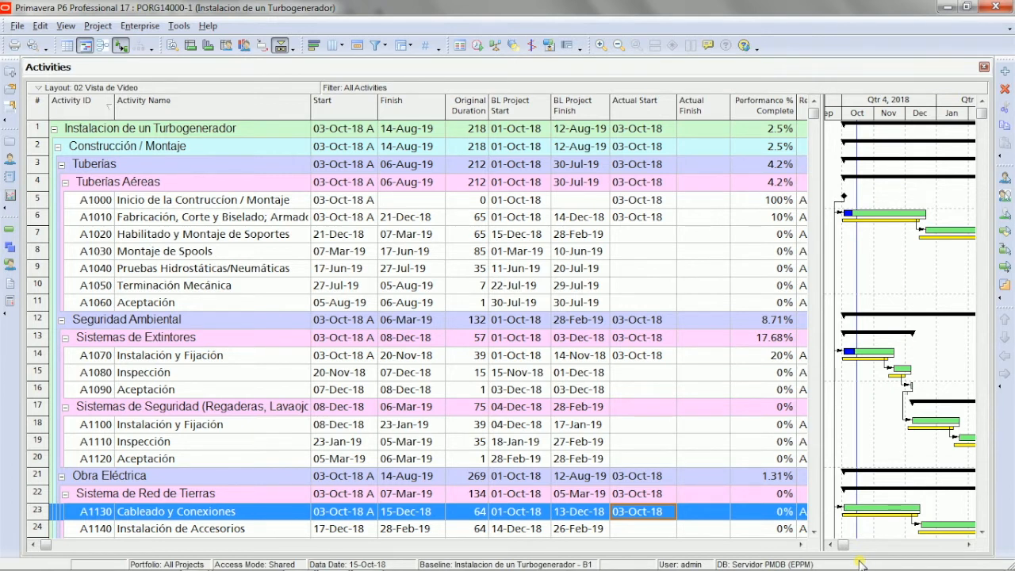
# Step: Filter the activities of the project with the global filter 01 Act de Oct - Nov
pyautogui.click(379, 46)
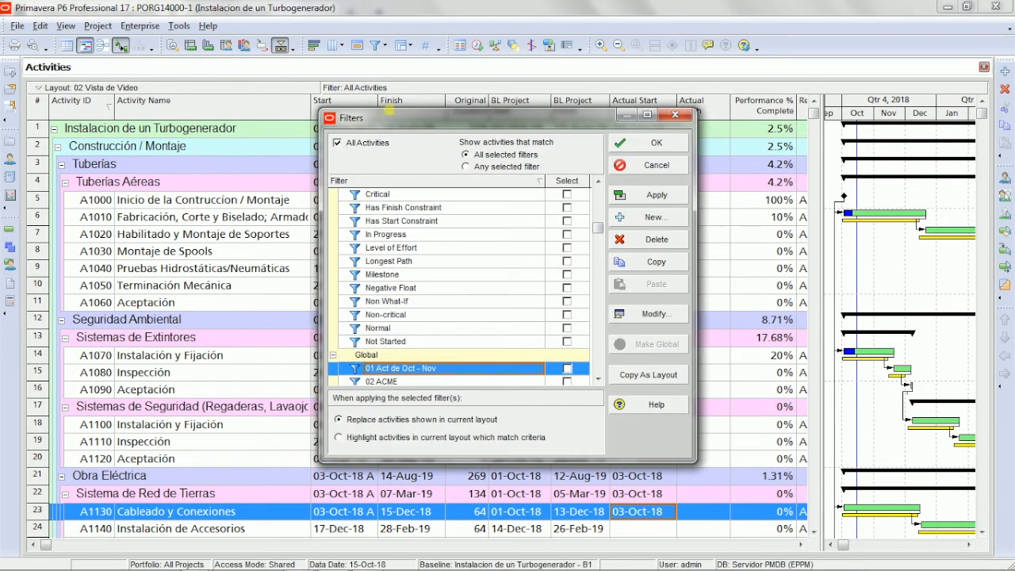
pyautogui.click(567, 368)
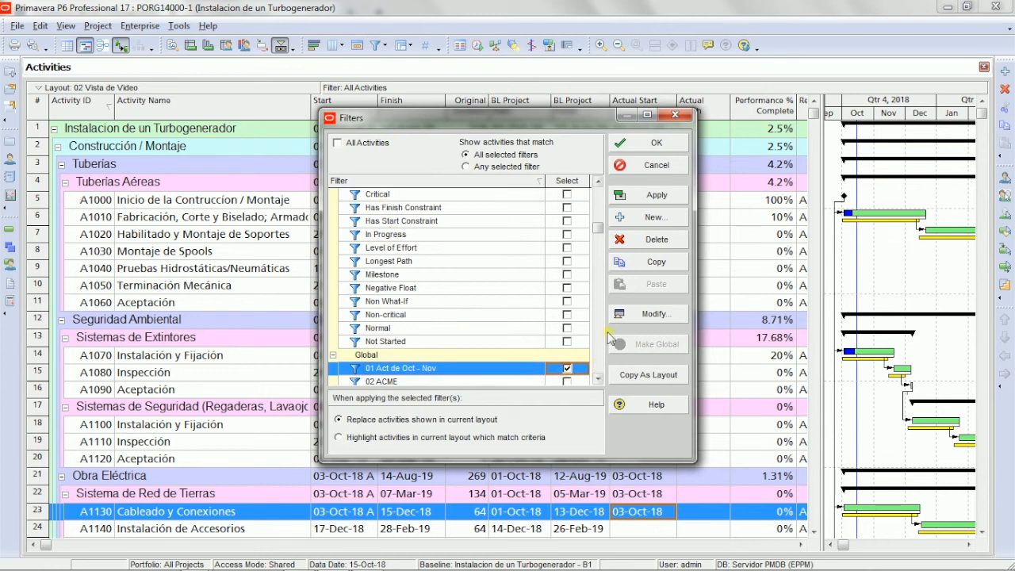
pyautogui.click(622, 142)
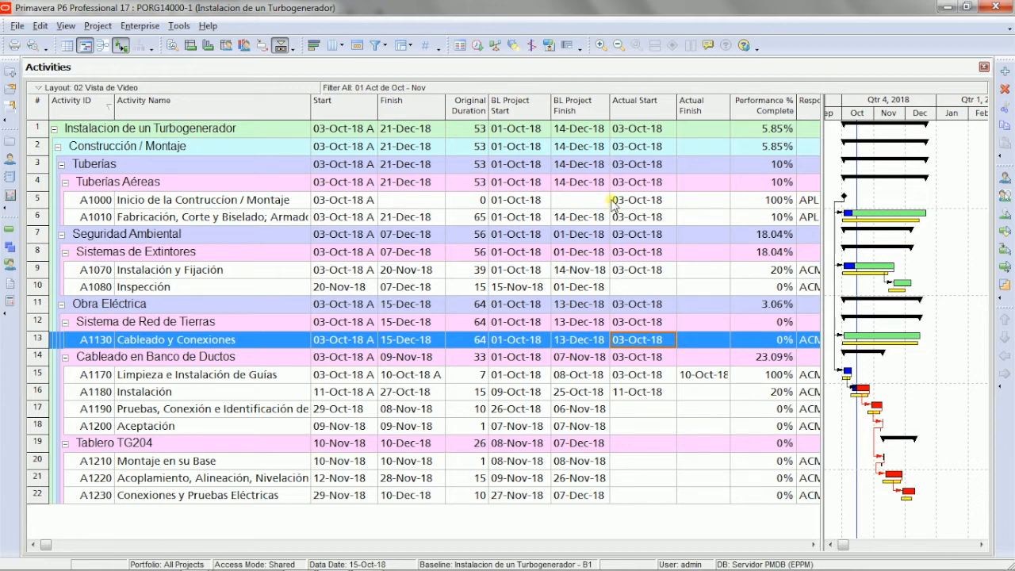
# Step: Switch to Chrome and log in to the Smartsheet - Primavera P6 Interface with the prefilled credentials
pyautogui.hotkey('alt', 'Tab')
pyautogui.hotkey('alt', 'Tab')
pyautogui.hotkey('alt', 'Tab')
pyautogui.hotkey('alt', 'Tab')
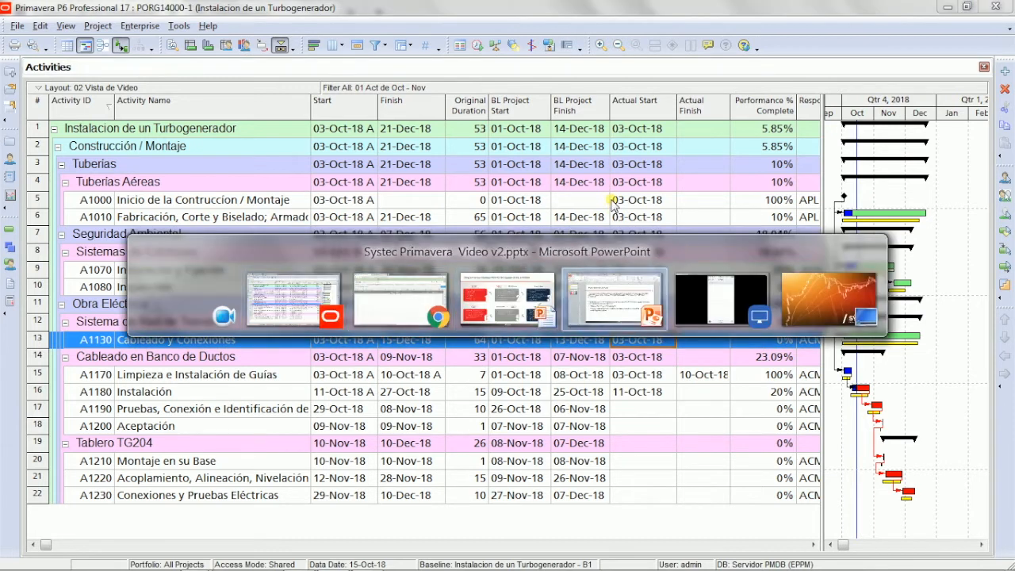
pyautogui.hotkey('alt', 'Tab')
pyautogui.hotkey('alt', 'Tab')
pyautogui.hotkey('alt', 'Tab')
pyautogui.hotkey('alt', 'Tab')
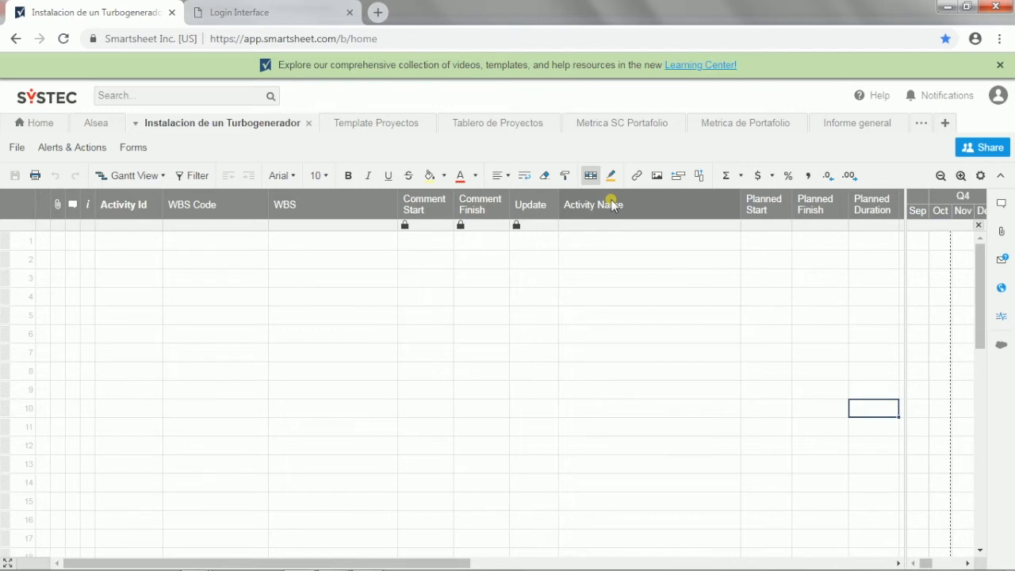
pyautogui.click(292, 19)
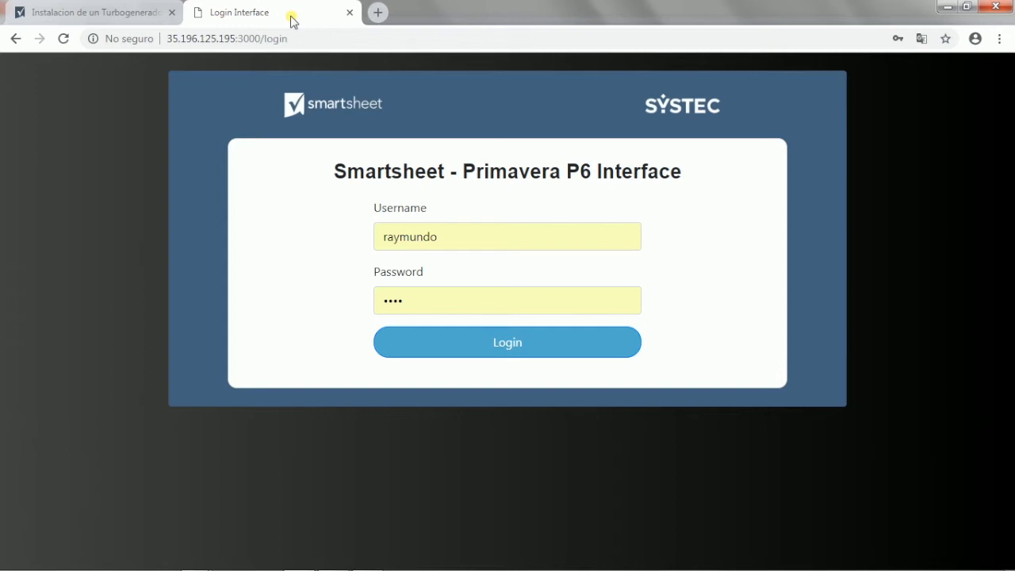
pyautogui.click(472, 351)
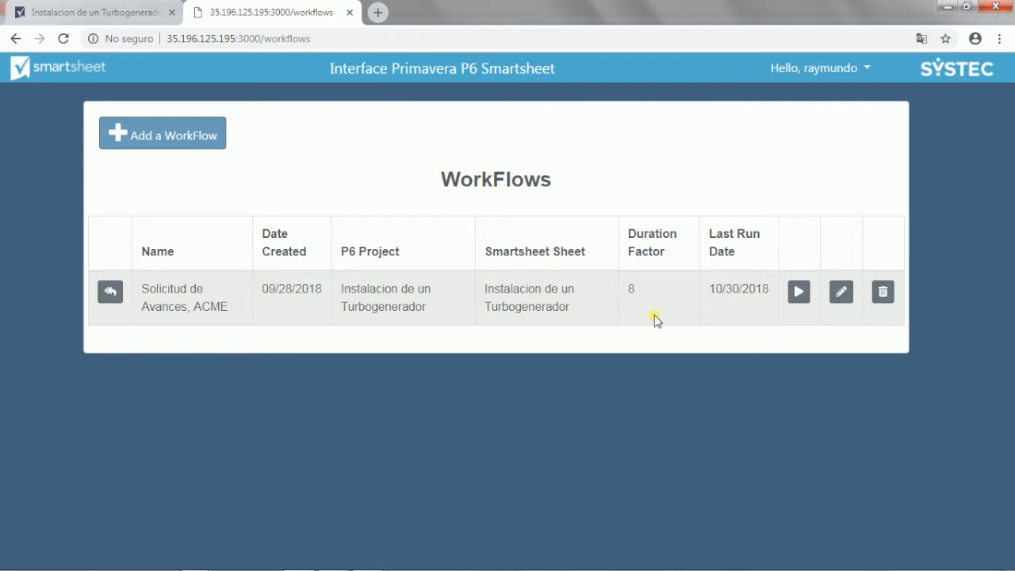
# Step: Open the workflow Solicitud de Avances, ACME for editing and proceed to its column bindings
pyautogui.click(844, 294)
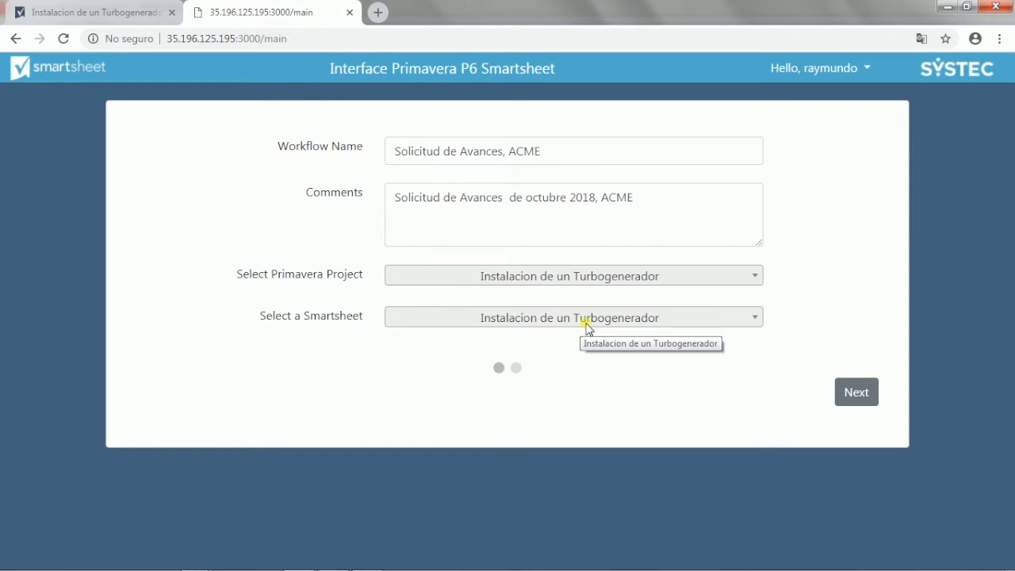
pyautogui.click(855, 391)
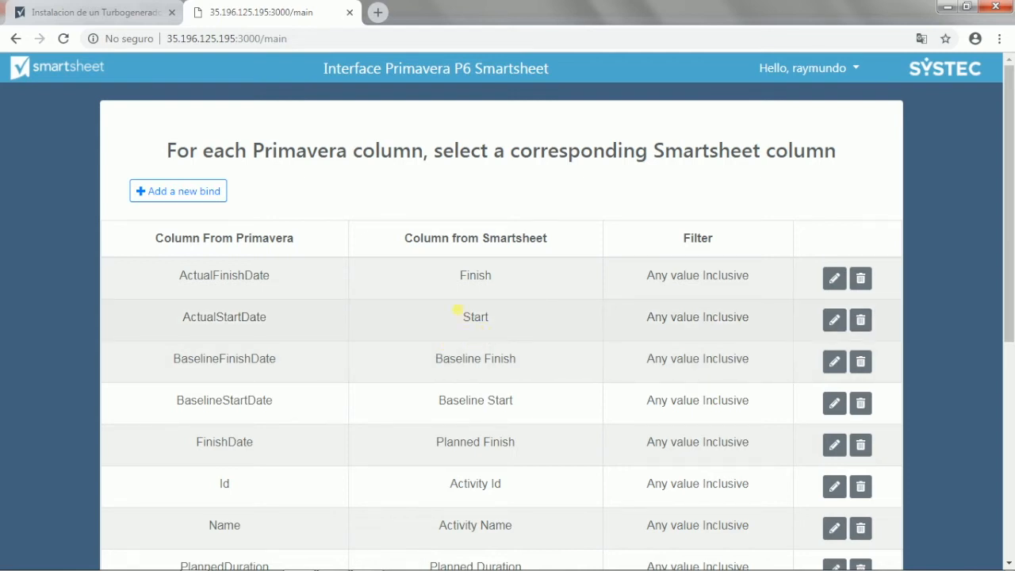
# Step: Start a new bind that pairs the Primavera column StartDate with the Smartsheet column Planned Start
pyautogui.click(179, 192)
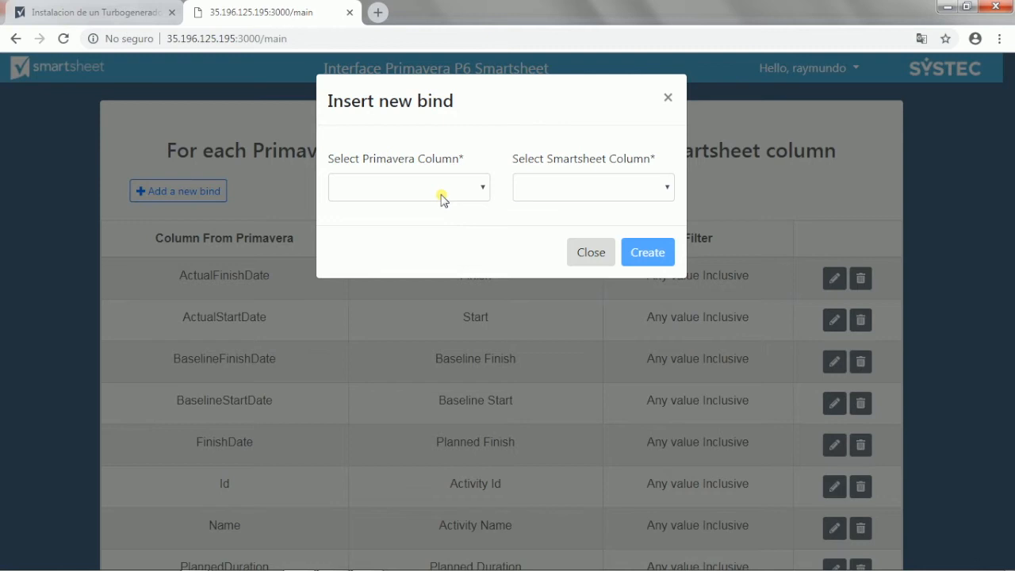
pyautogui.click(482, 189)
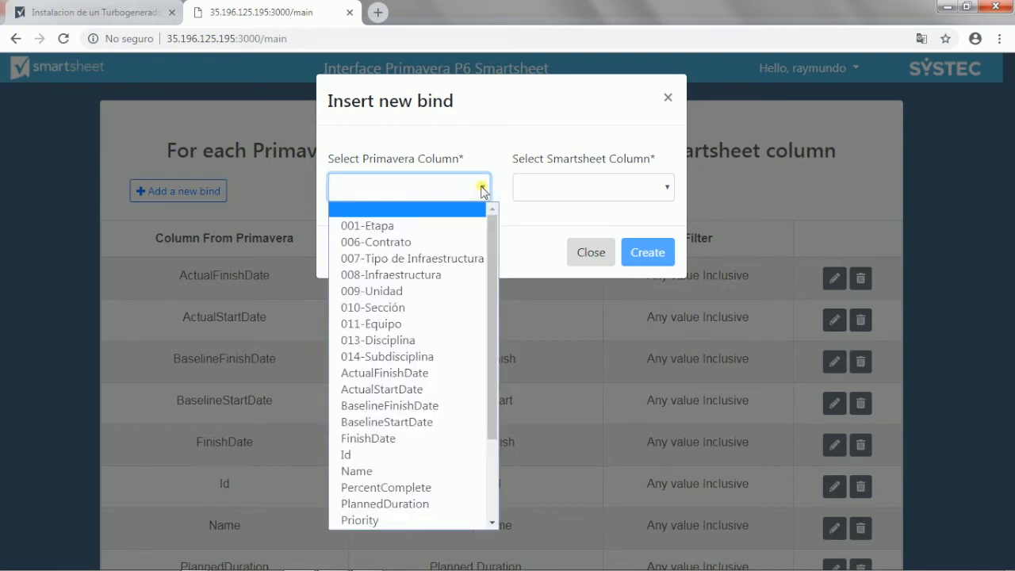
pyautogui.moveTo(494, 263); pyautogui.dragTo(480, 334)
pyautogui.click(399, 481)
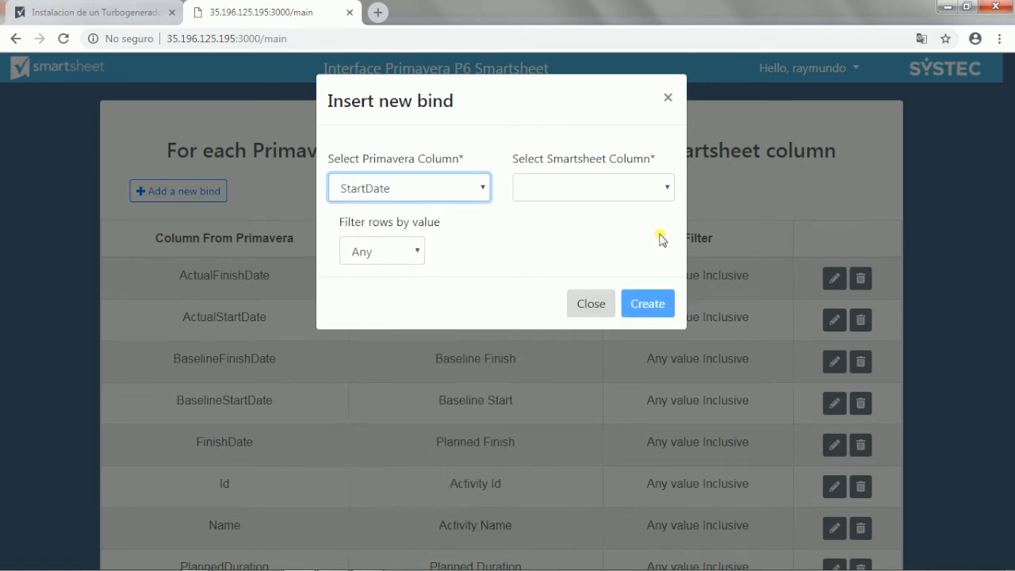
pyautogui.click(666, 188)
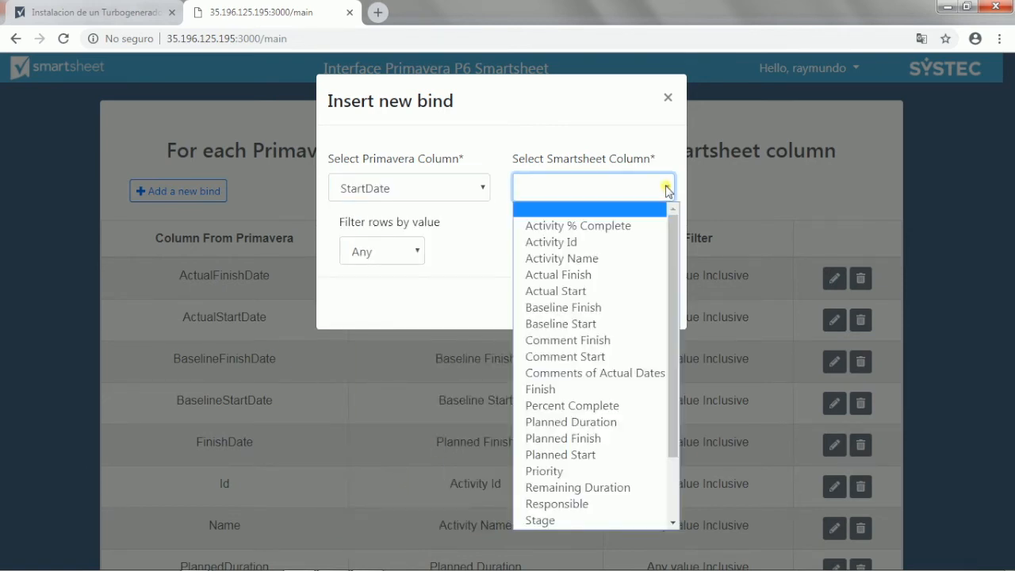
pyautogui.moveTo(672, 274); pyautogui.dragTo(670, 279)
pyautogui.click(584, 447)
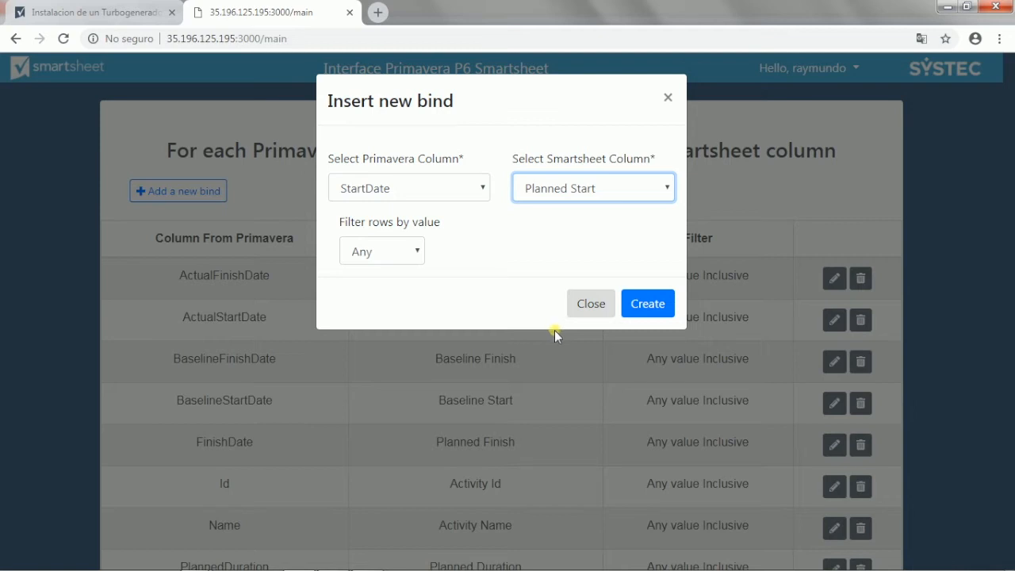
# Step: Filter the bind's rows by the date range 10/01/2018 - 11/30/2018 and create the bind
pyautogui.click(418, 251)
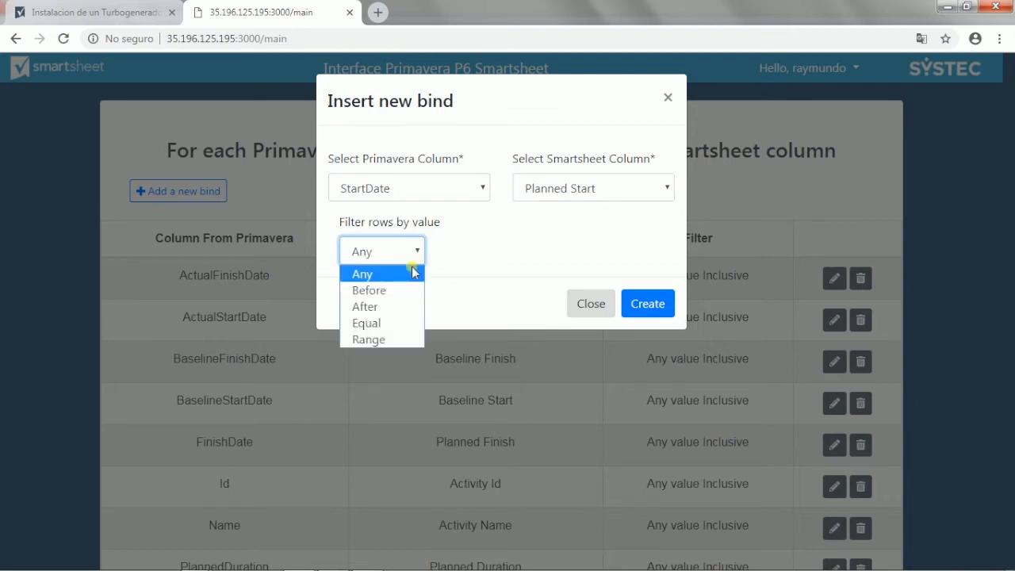
pyautogui.click(367, 339)
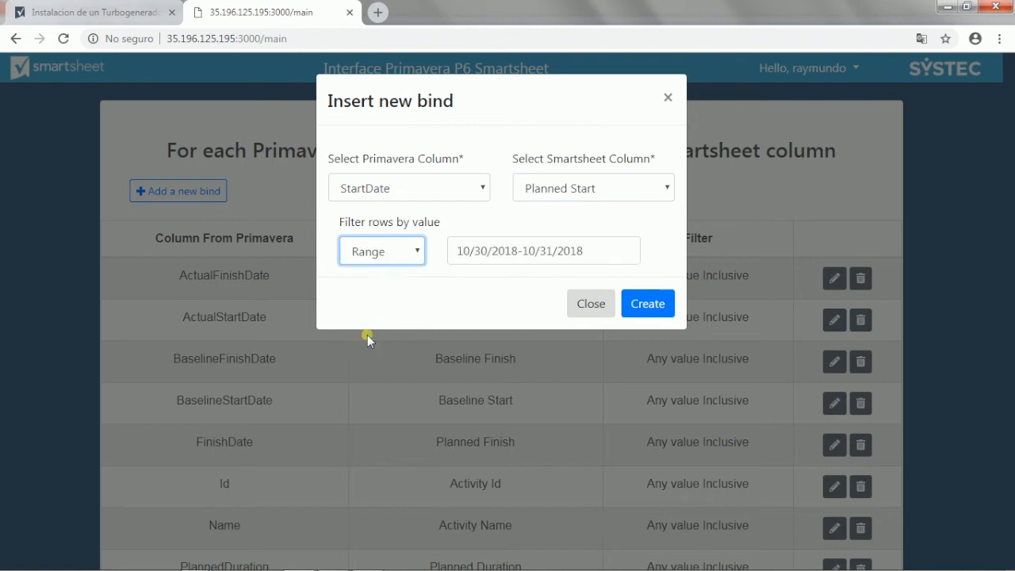
pyautogui.click(567, 252)
pyautogui.click(489, 343)
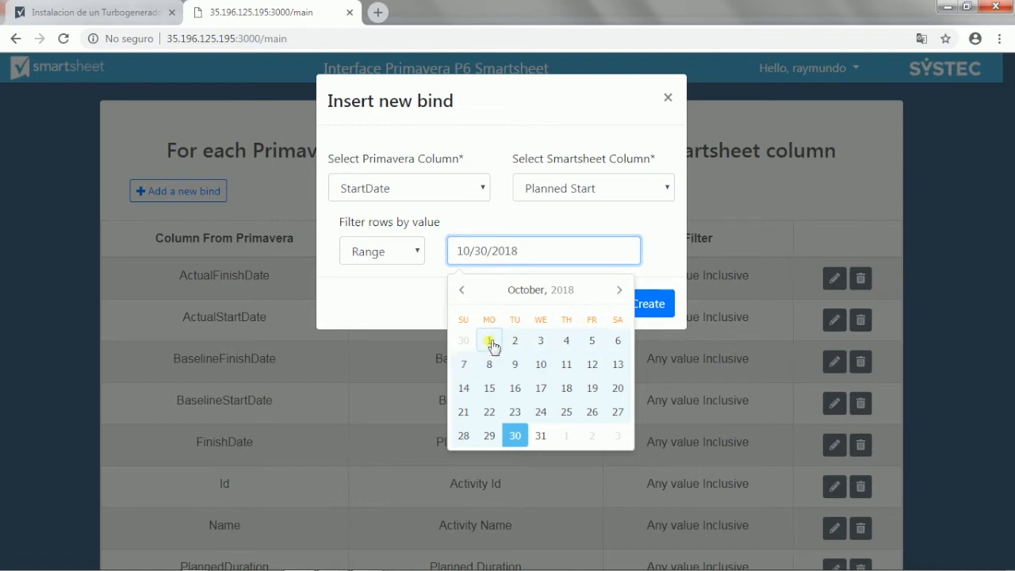
pyautogui.click(492, 343)
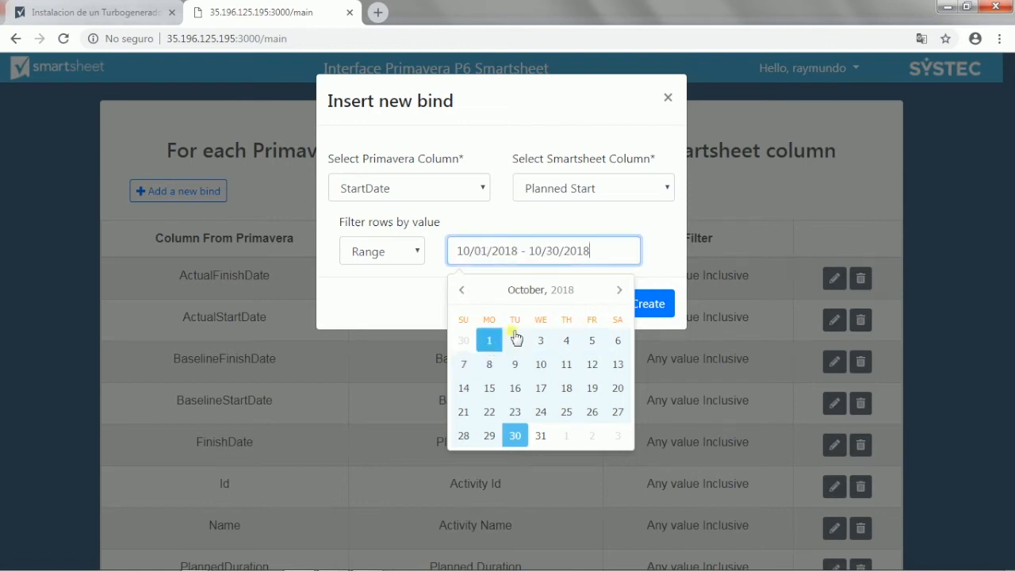
pyautogui.click(620, 291)
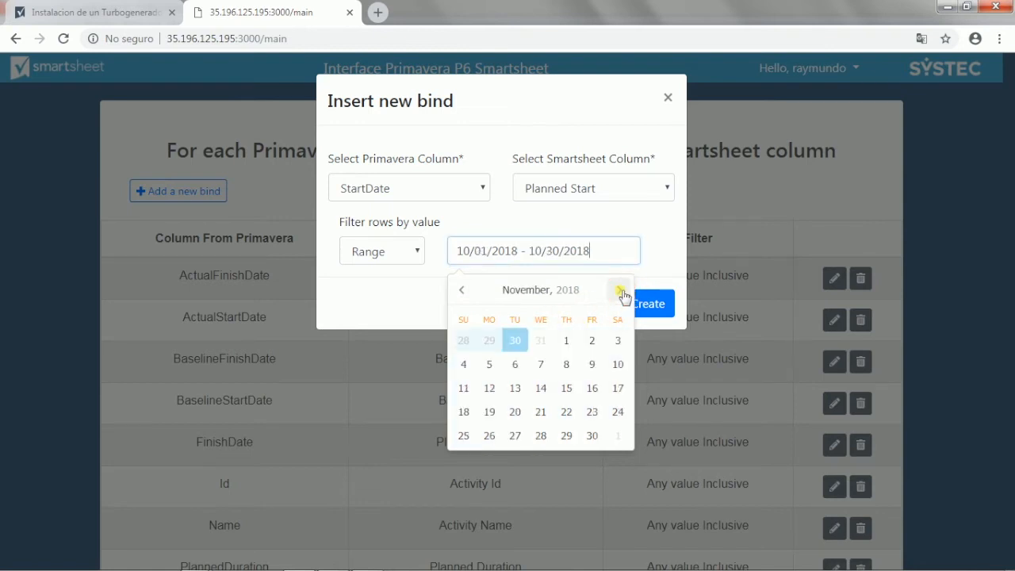
pyautogui.click(594, 436)
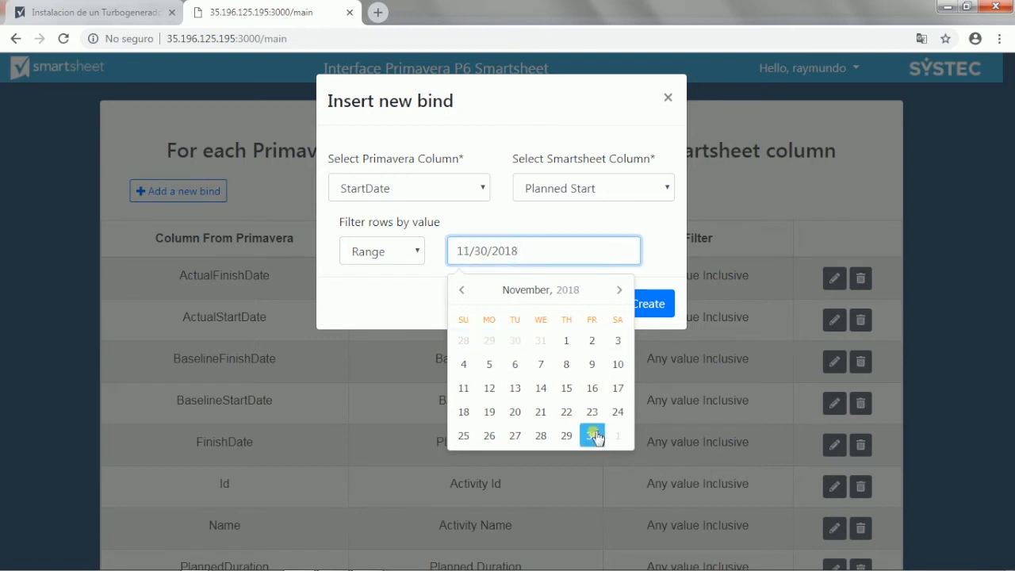
pyautogui.click(462, 290)
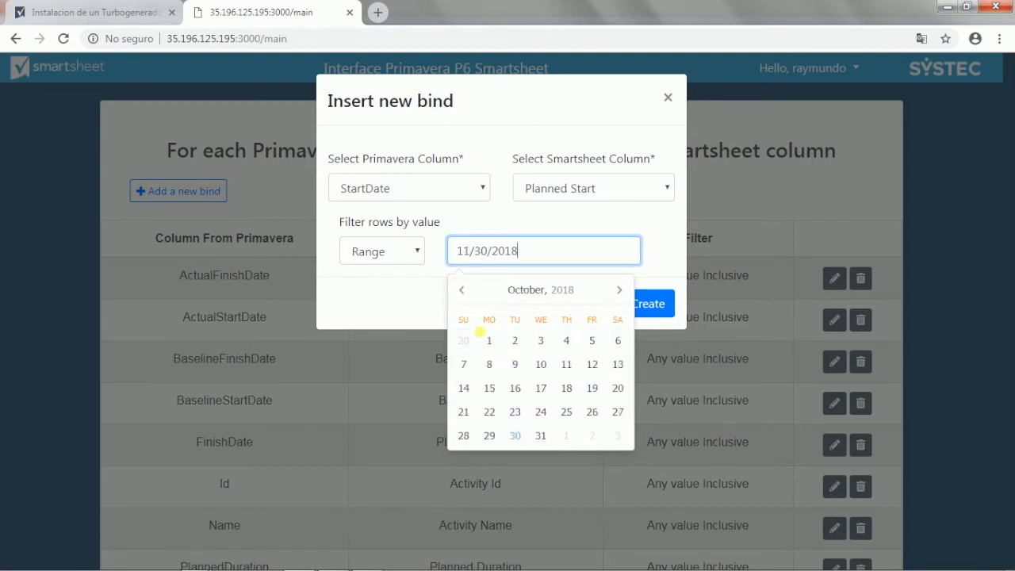
pyautogui.click(491, 341)
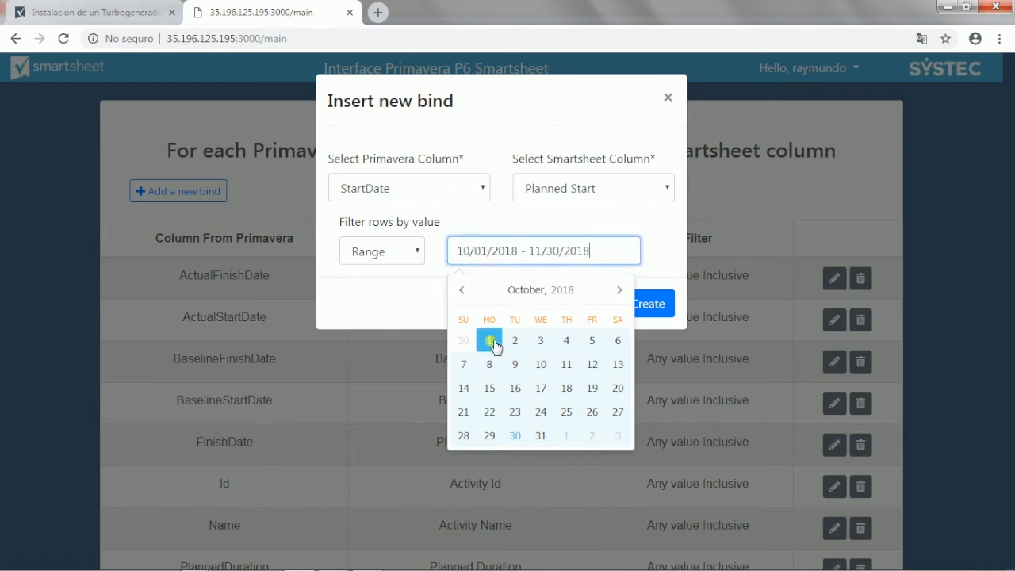
pyautogui.click(654, 304)
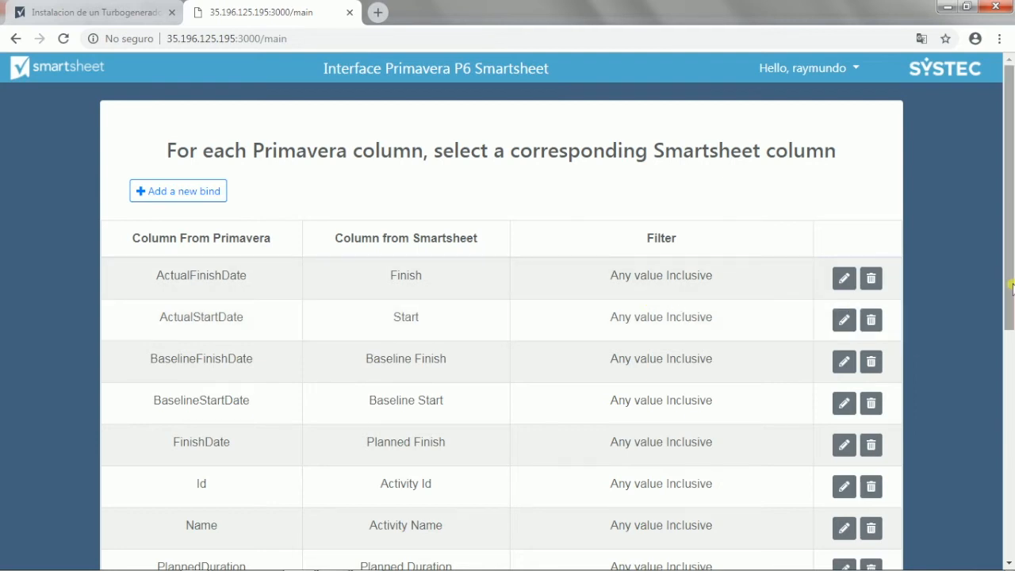
# Step: Finish editing the workflow Solicitud de Avances, ACME and run it
pyautogui.moveTo(1010, 291); pyautogui.dragTo(1001, 520)
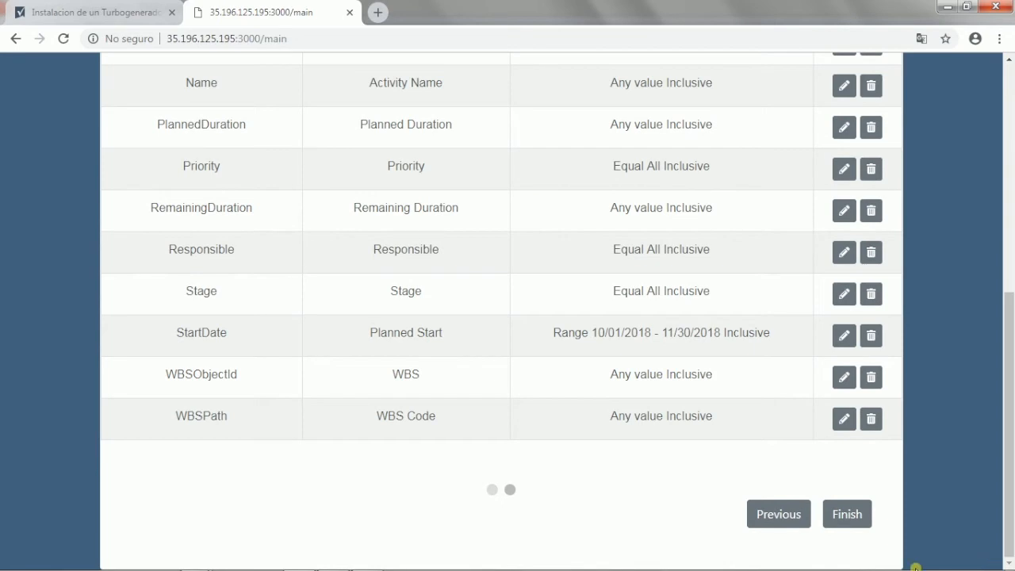
pyautogui.click(852, 513)
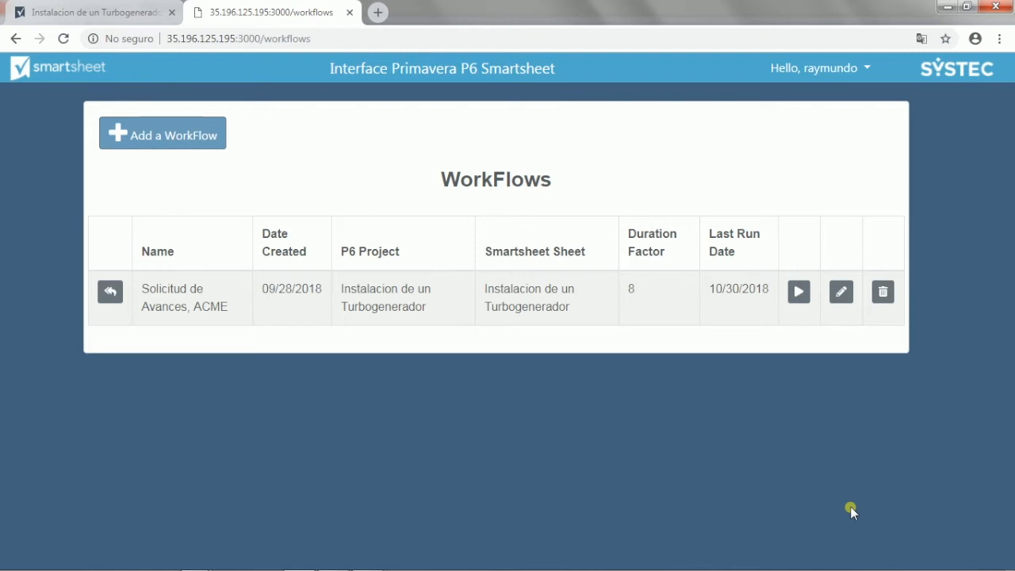
pyautogui.click(799, 292)
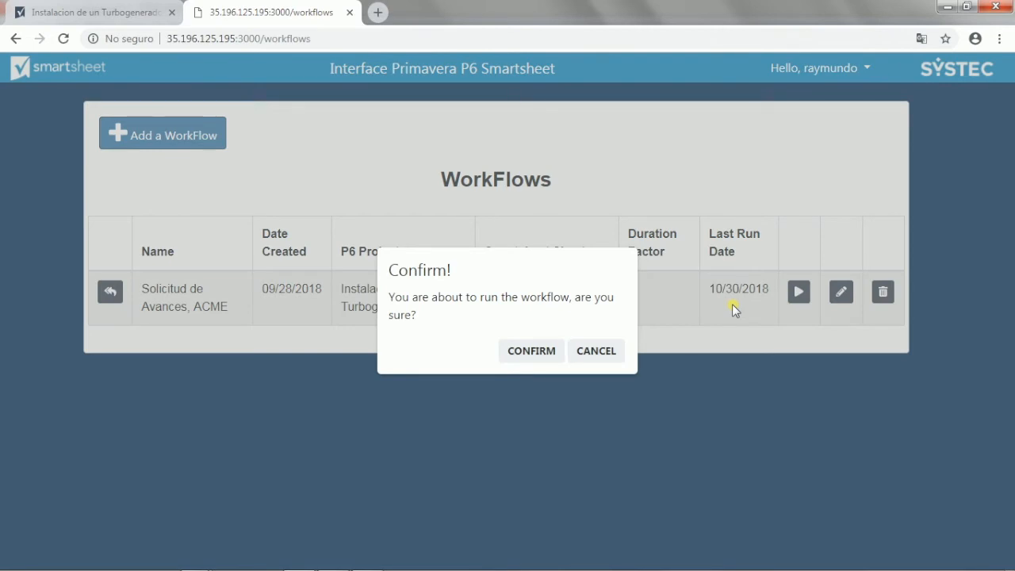
pyautogui.click(523, 353)
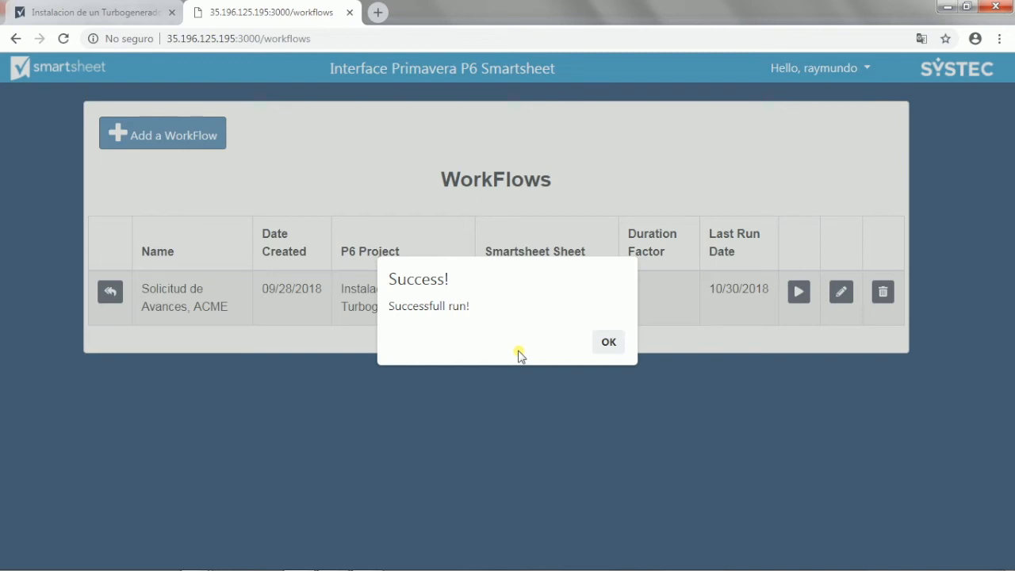
pyautogui.click(610, 342)
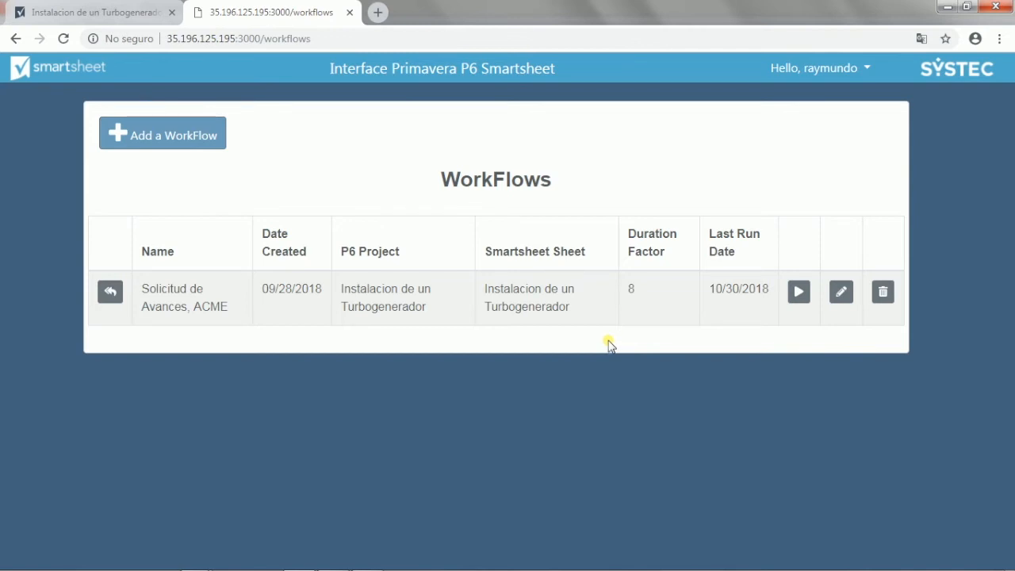
# Step: Refresh the Instalacion de un Turbogenerador sheet in Smartsheet and sort its rows by Activity Id in ascending order
pyautogui.click(117, 11)
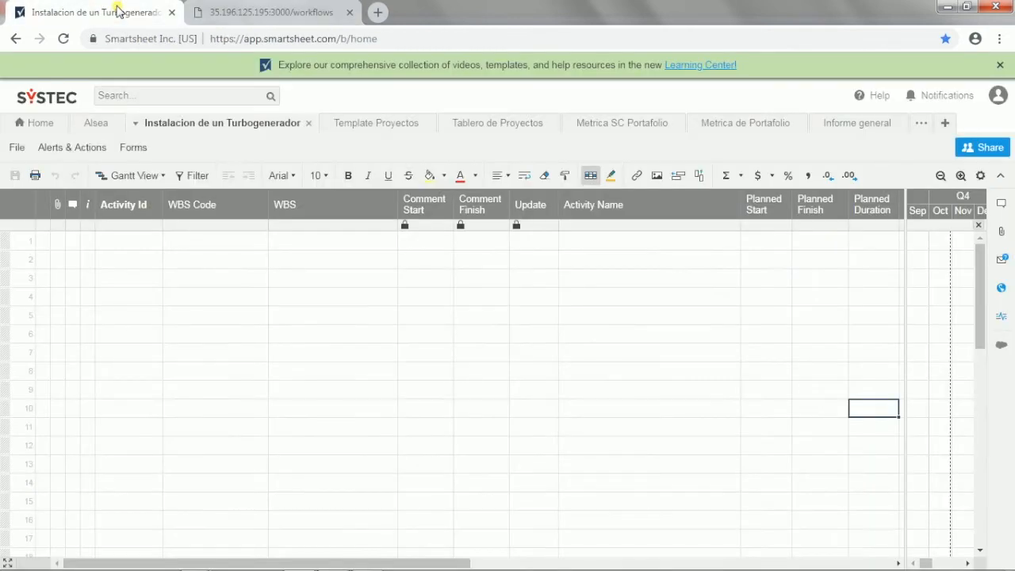
pyautogui.click(146, 127)
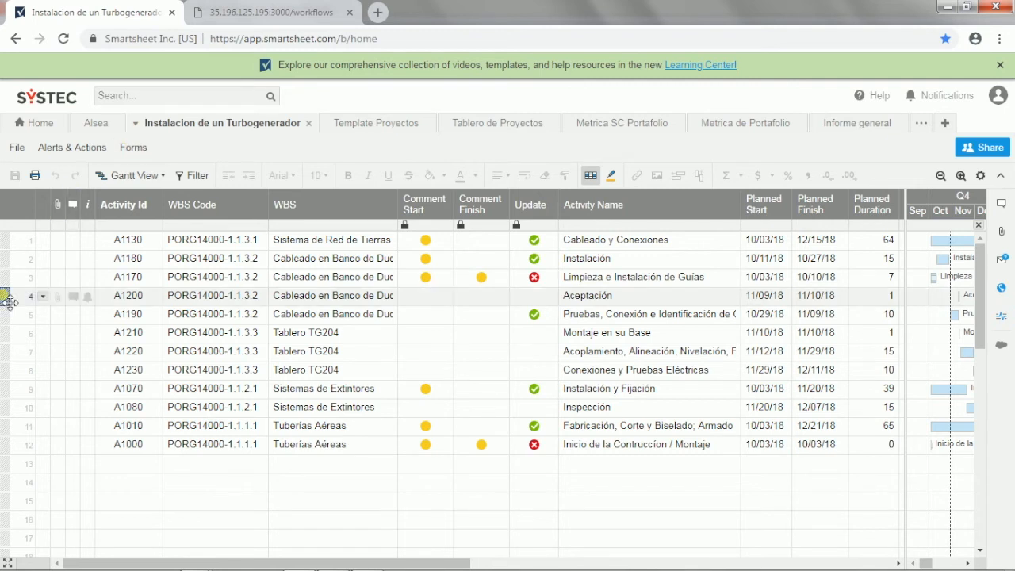
pyautogui.click(154, 226)
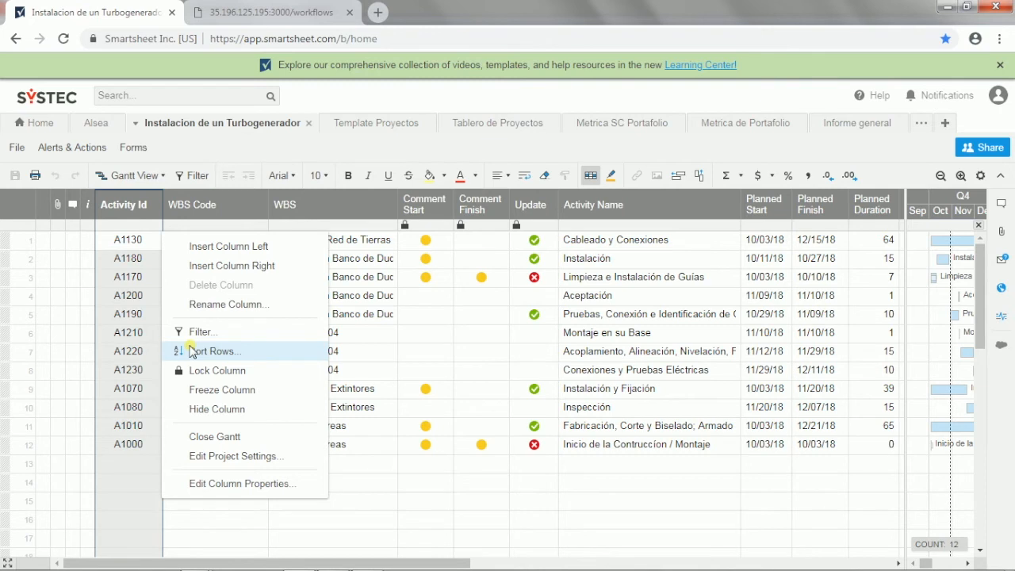
pyautogui.click(192, 351)
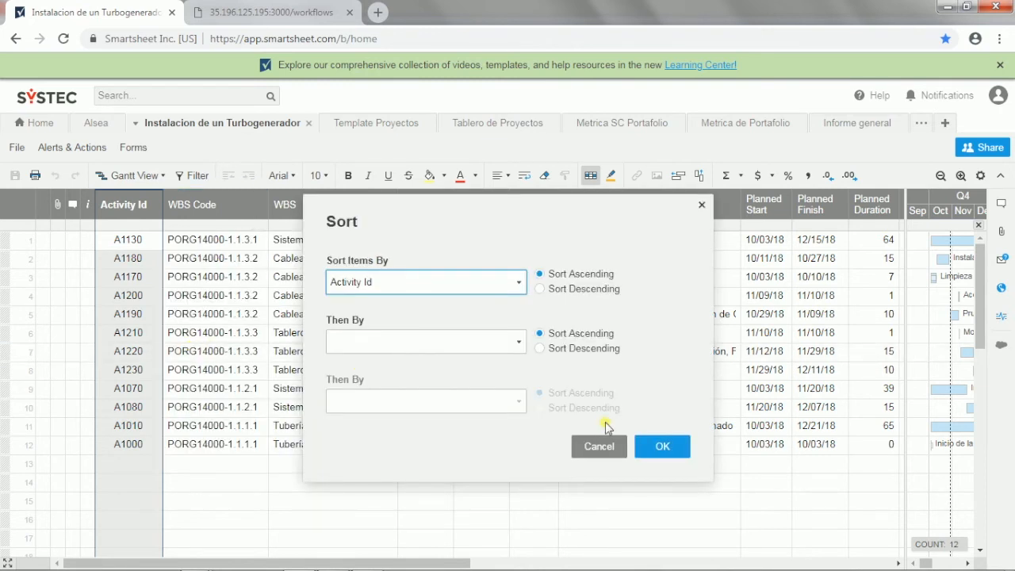
pyautogui.click(664, 447)
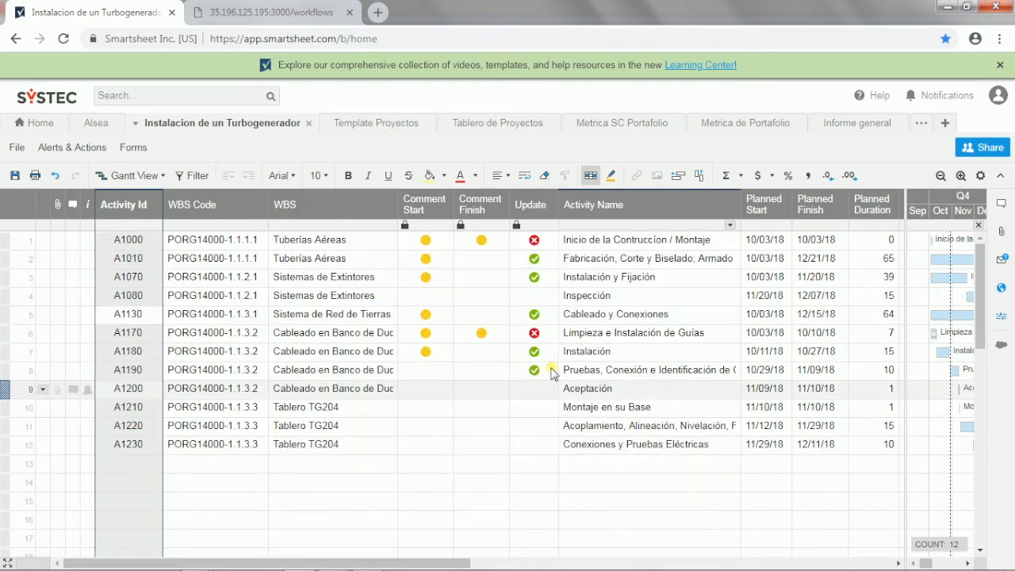
# Step: Start an update request for the rows A1010, A1070, A1130 and A1180 and enter the recipient's name
pyautogui.click(12, 267)
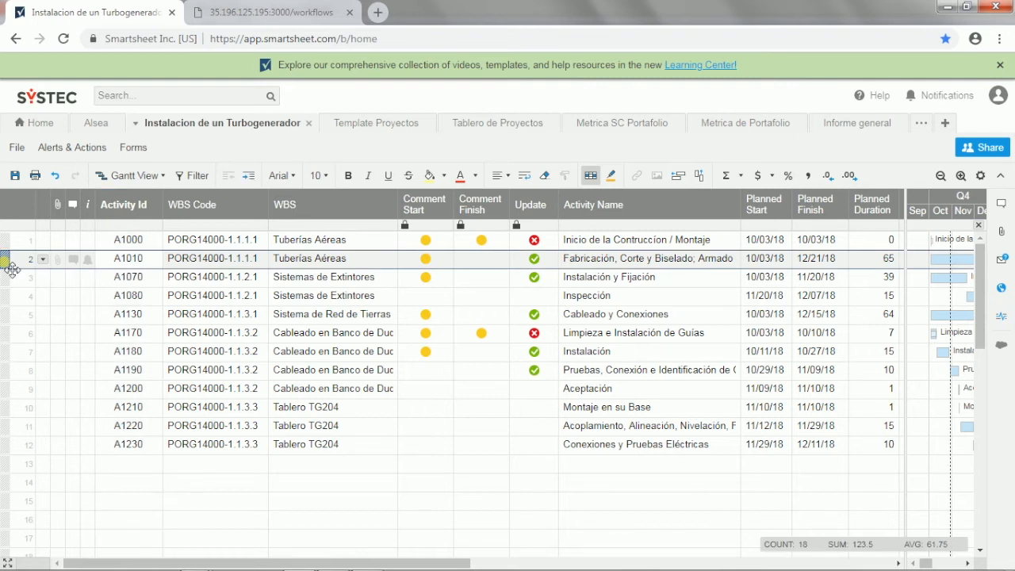
pyautogui.keyDown('shift'); pyautogui.click(10, 279); pyautogui.keyUp('shift')
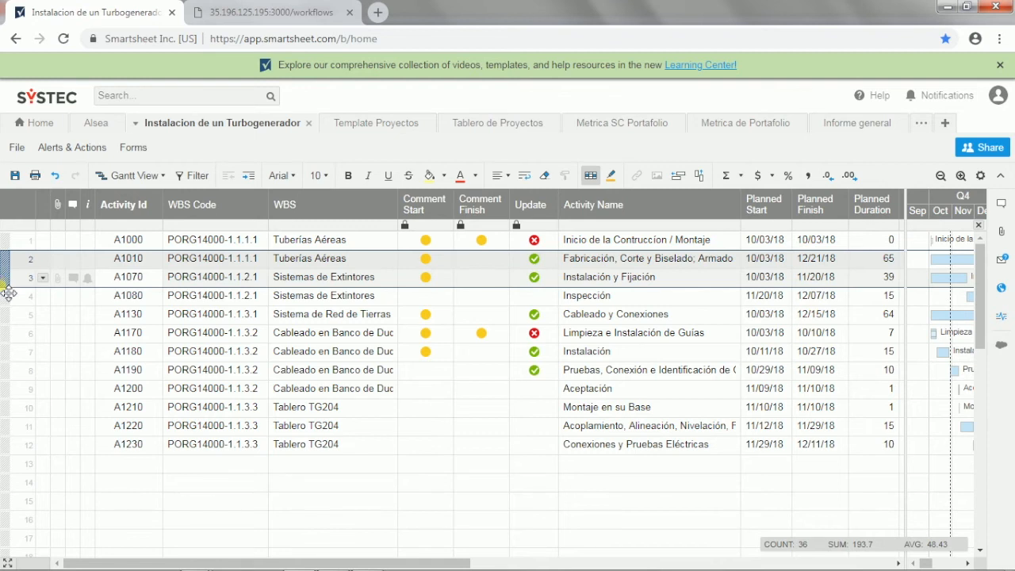
pyautogui.keyDown('ctrl'); pyautogui.click(5, 322); pyautogui.keyUp('ctrl')
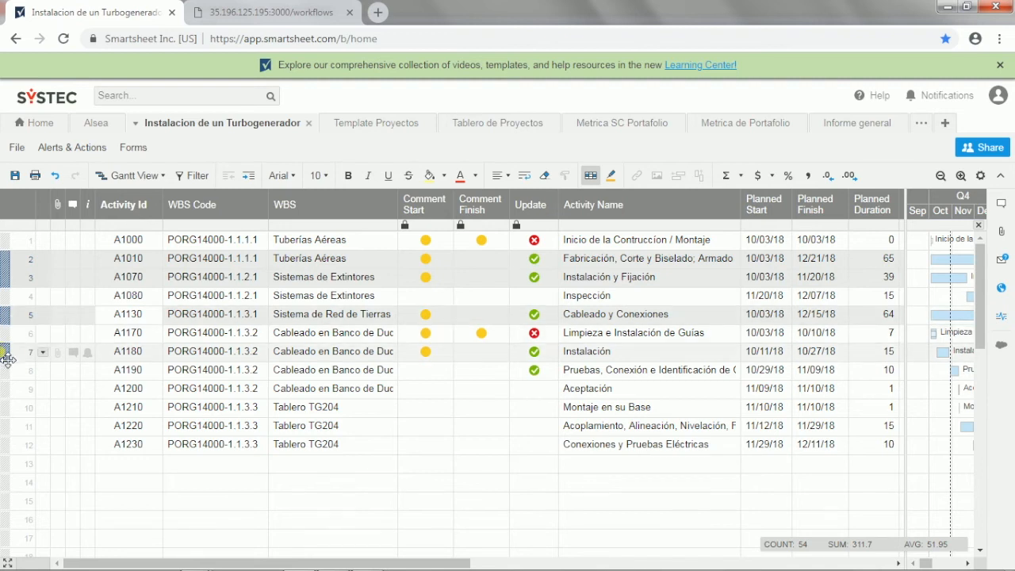
pyautogui.keyDown('ctrl'); pyautogui.click(6, 357); pyautogui.keyUp('ctrl')
pyautogui.rightClick(8, 359)
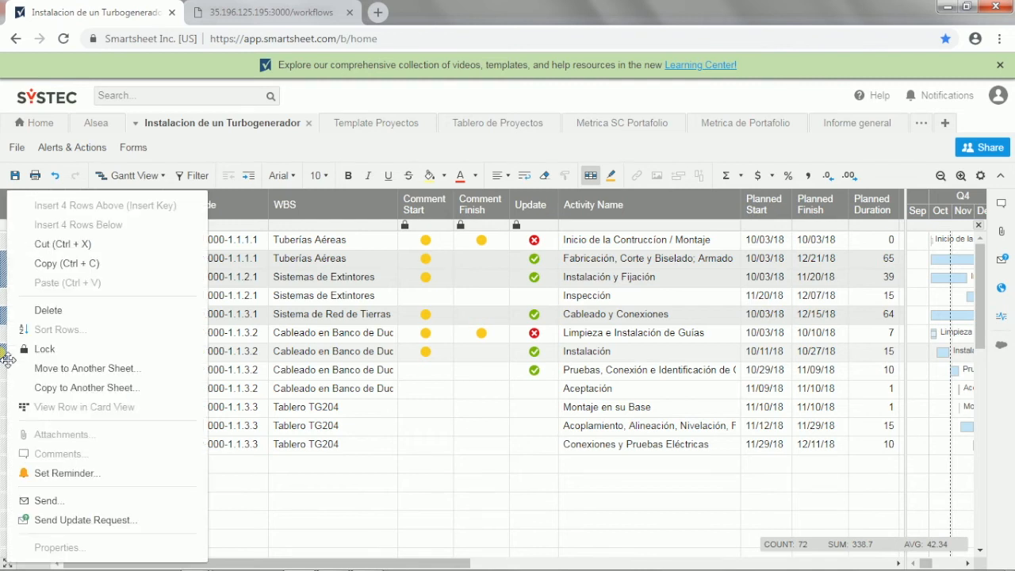
pyautogui.click(74, 522)
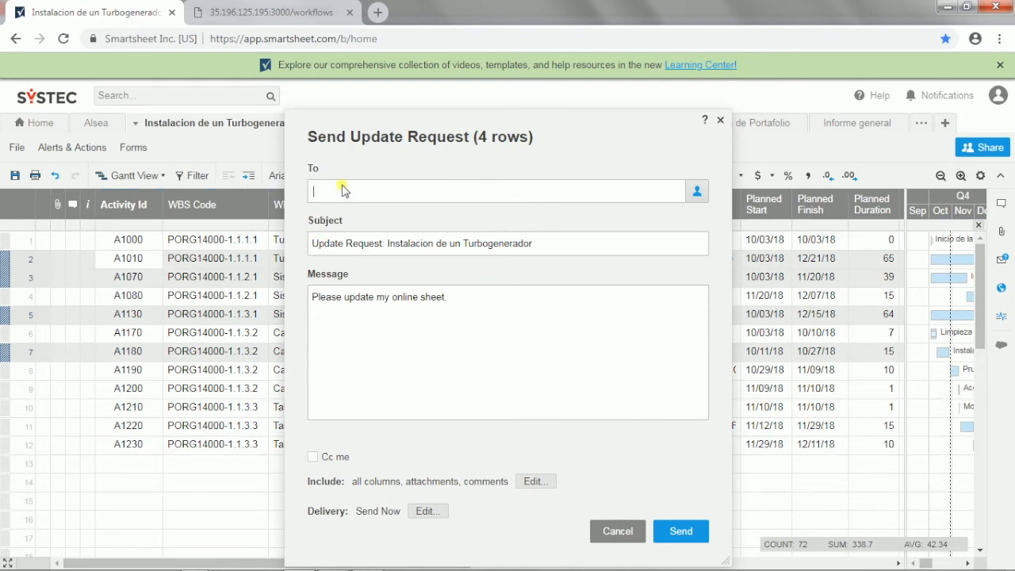
pyautogui.write('r')
pyautogui.click(370, 230)
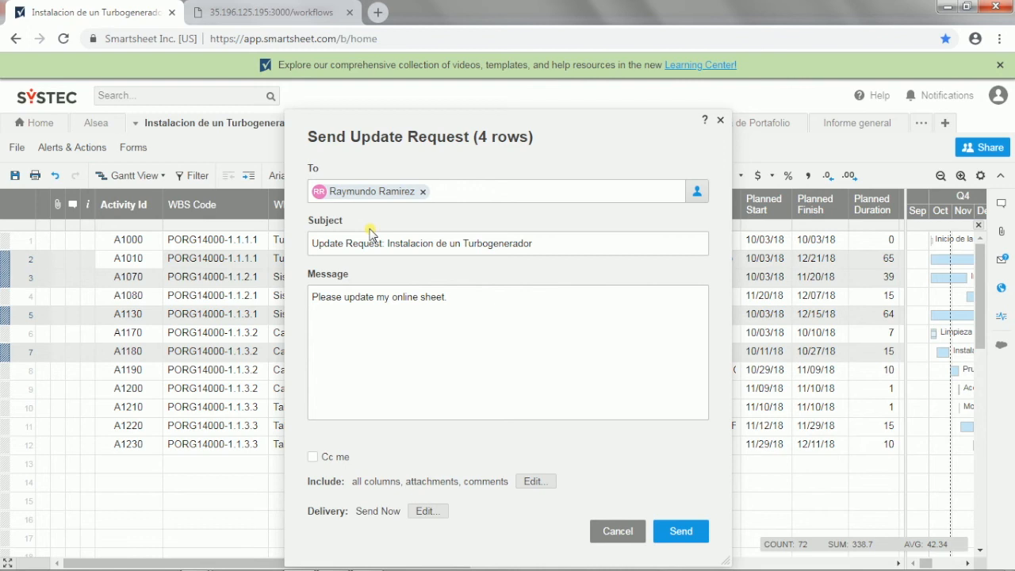
# Step: Limit the update request to the columns Activity Id, Activity Name, Start, Finish and Activity % Complete, and send it
pyautogui.click(534, 482)
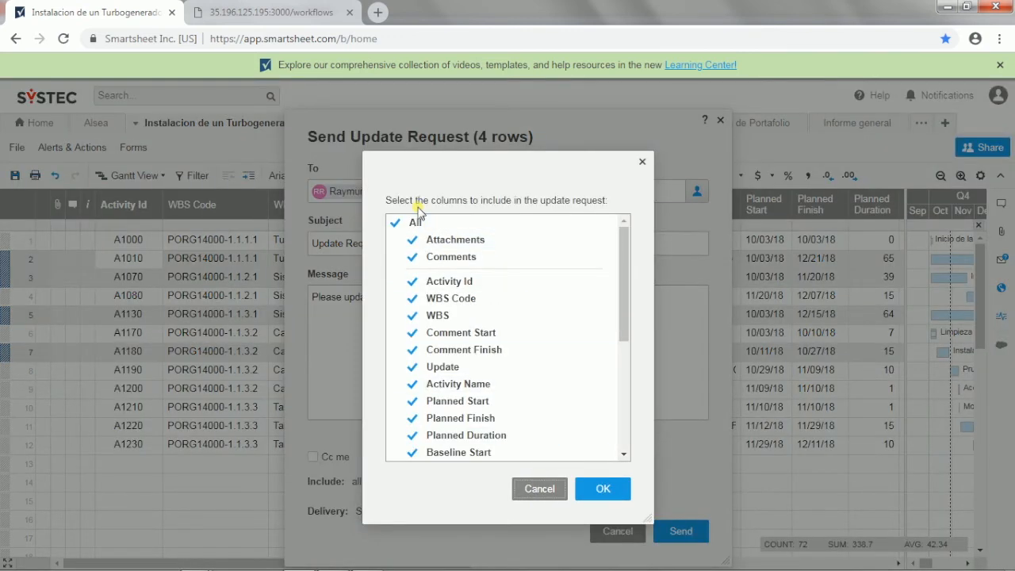
pyautogui.click(416, 239)
pyautogui.click(418, 232)
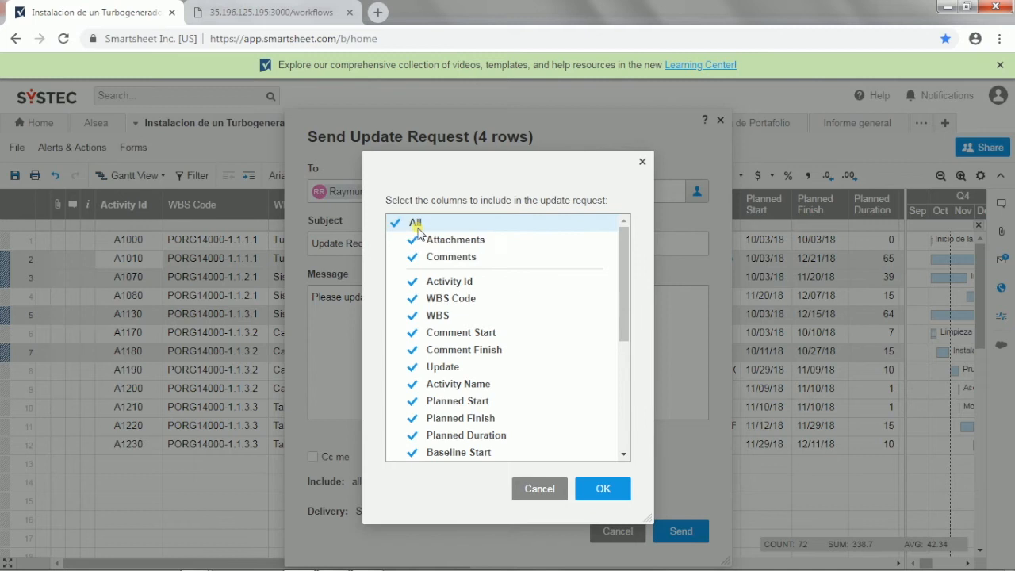
pyautogui.click(417, 224)
pyautogui.click(432, 282)
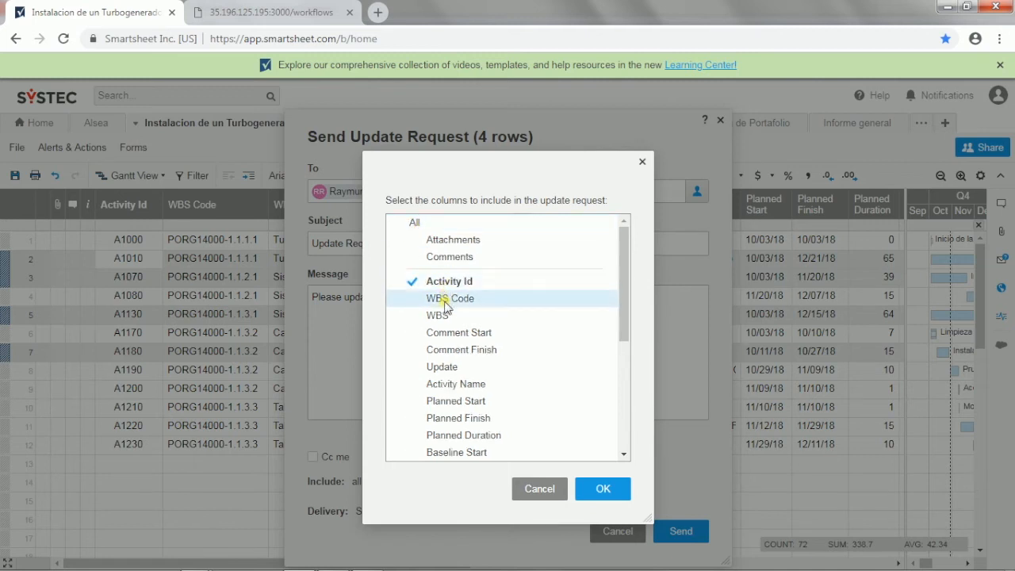
pyautogui.click(443, 384)
pyautogui.scroll(-5, 441, 378)
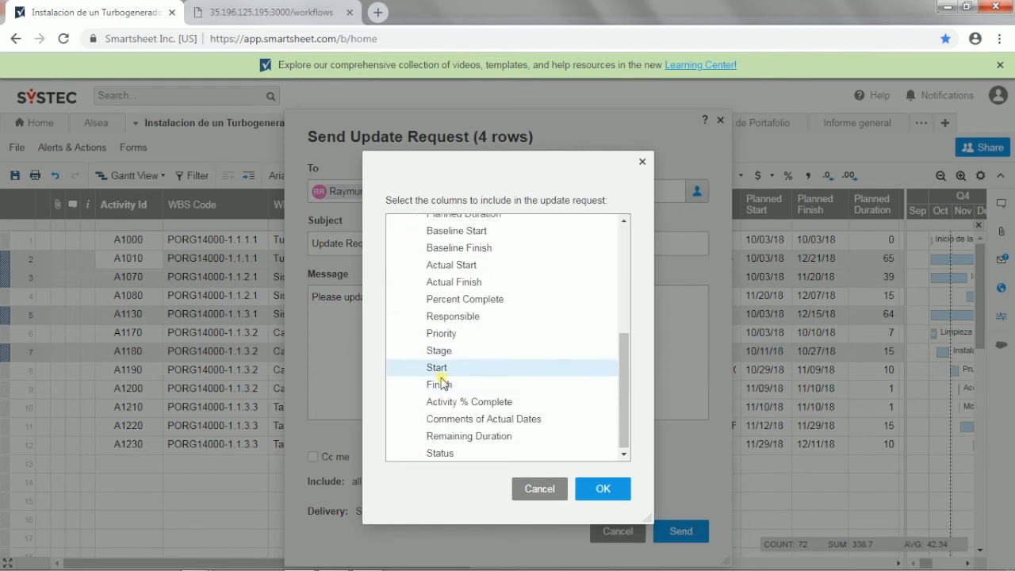
pyautogui.click(442, 369)
pyautogui.click(442, 384)
pyautogui.click(444, 402)
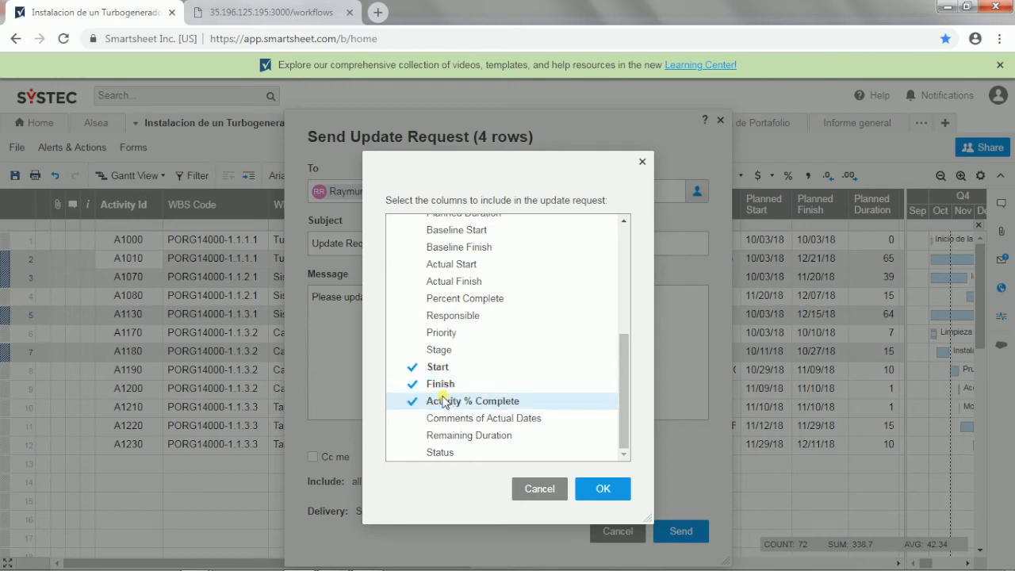
pyautogui.click(607, 492)
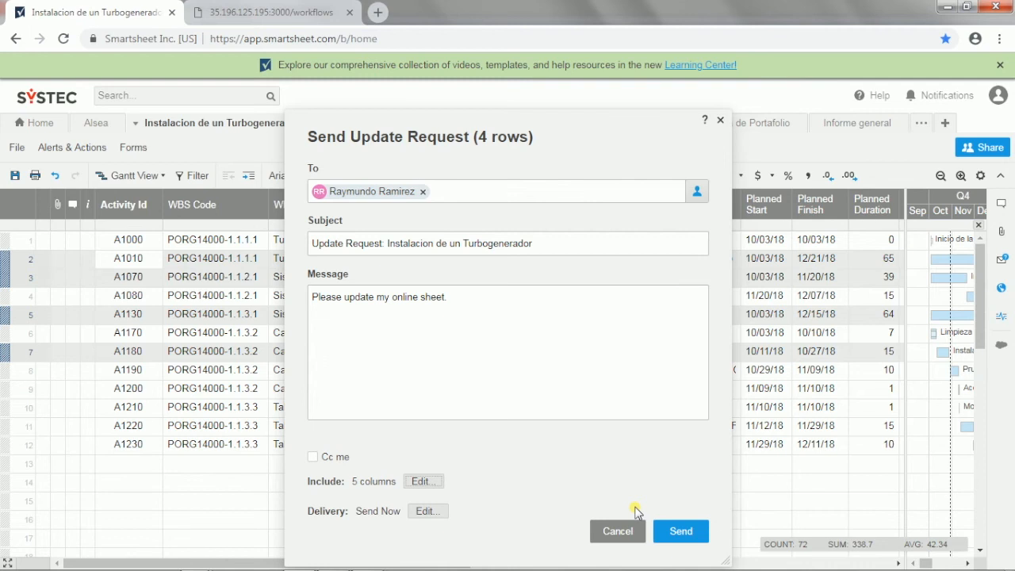
pyautogui.click(680, 531)
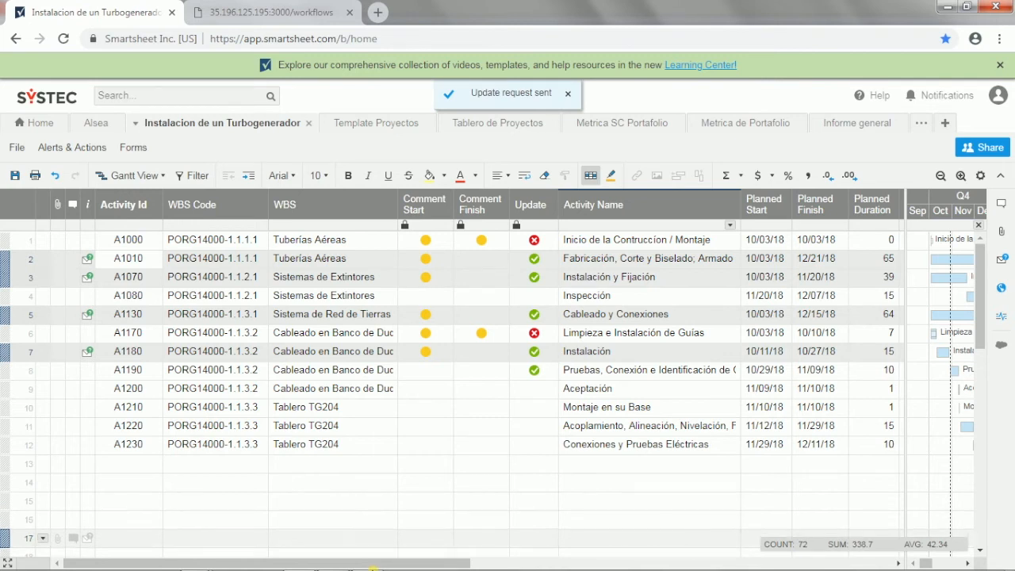
# Step: Switch to the AirPlay Receiver window that mirrors the phone's screen
pyautogui.moveTo(263, 565)
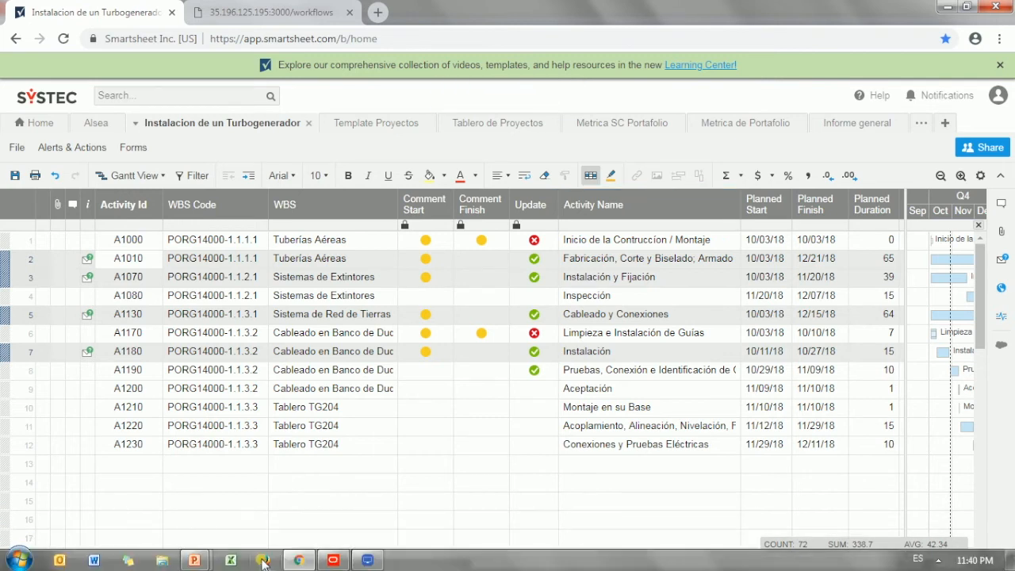
pyautogui.click(372, 562)
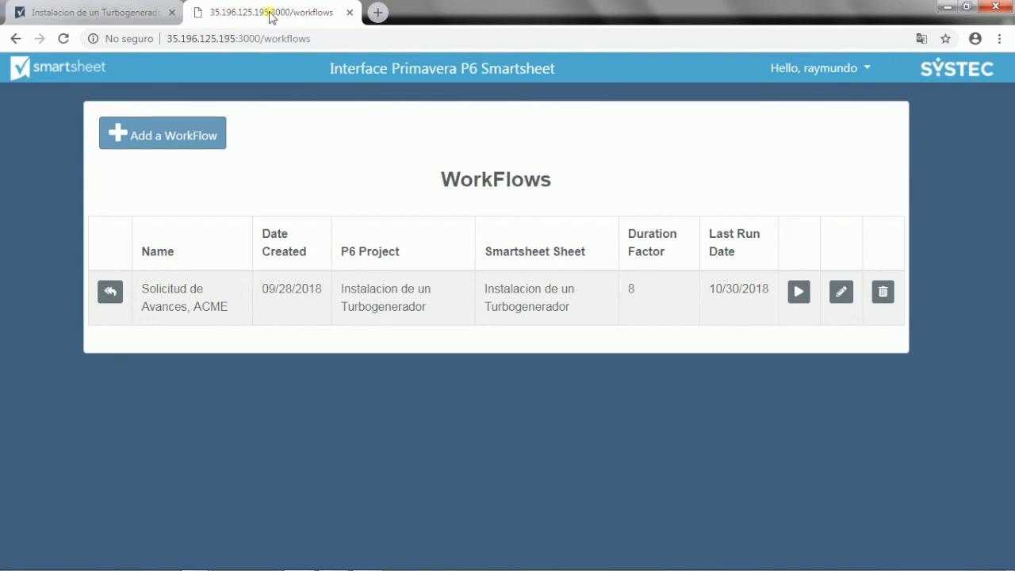
# Step: Load the information of the workflow Solicitud de Avances, ACME back to Primavera
pyautogui.click(110, 293)
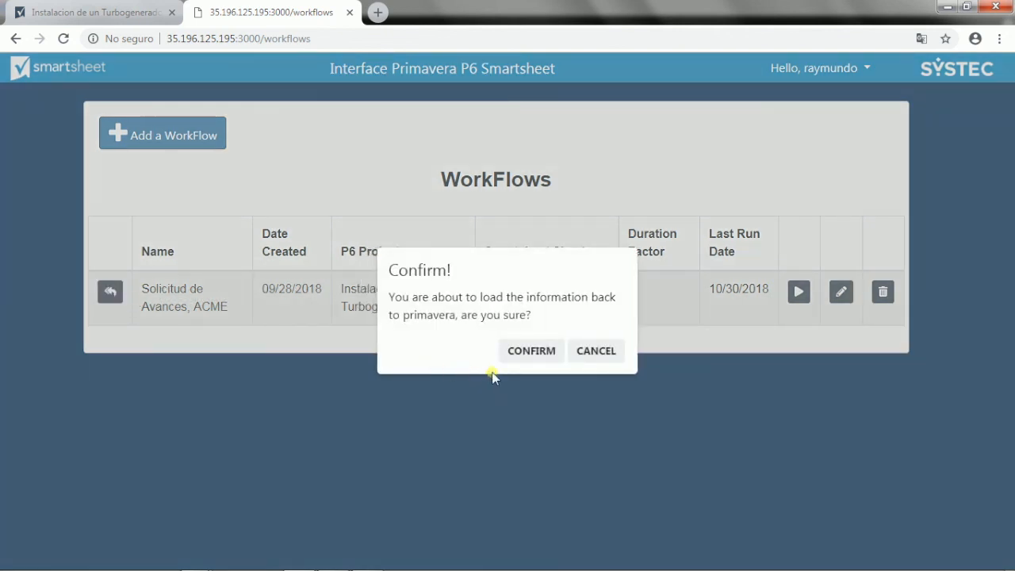
pyautogui.click(529, 357)
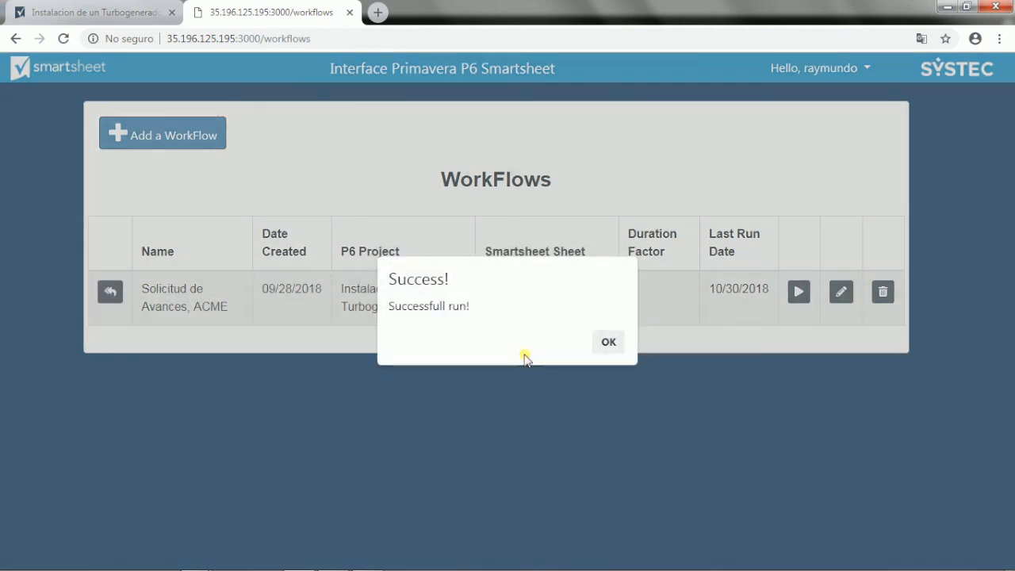
pyautogui.click(616, 346)
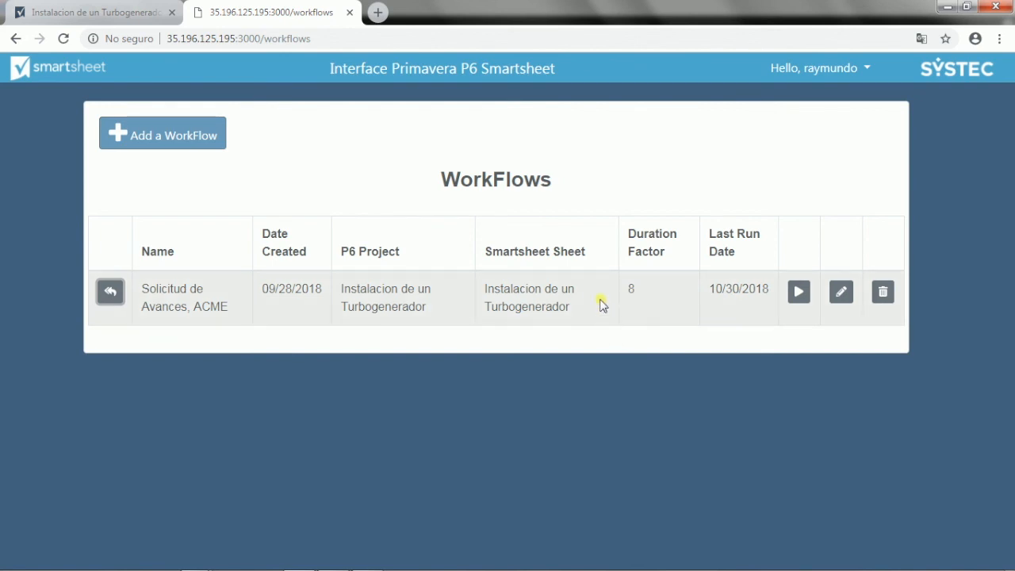
# Step: Switch to Primavera P6 and schedule the project with the current data date set to 01-Nov-18
pyautogui.hotkey('alt', 'Tab')
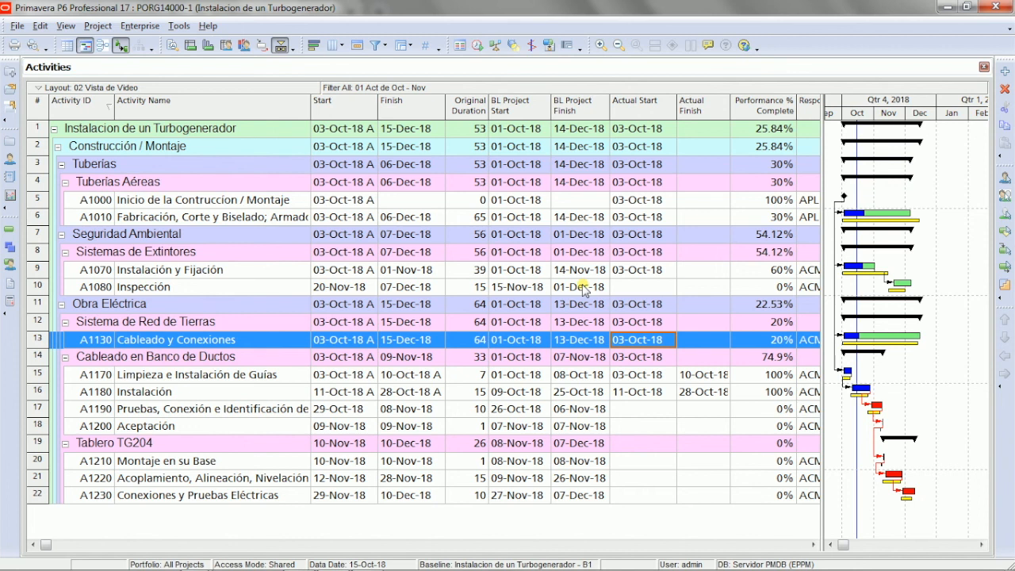
pyautogui.press('F9')
pyautogui.click(601, 244)
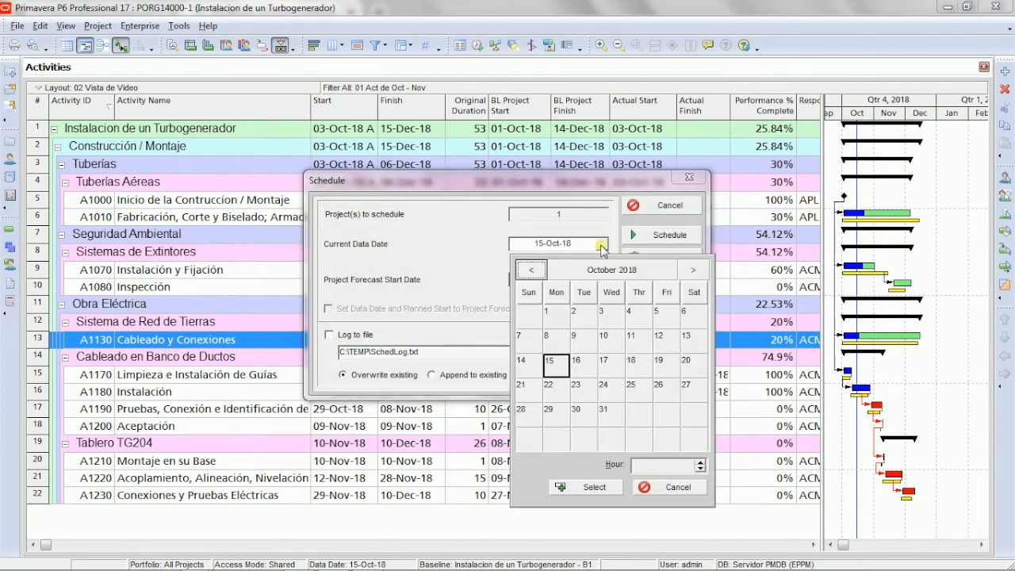
pyautogui.click(693, 271)
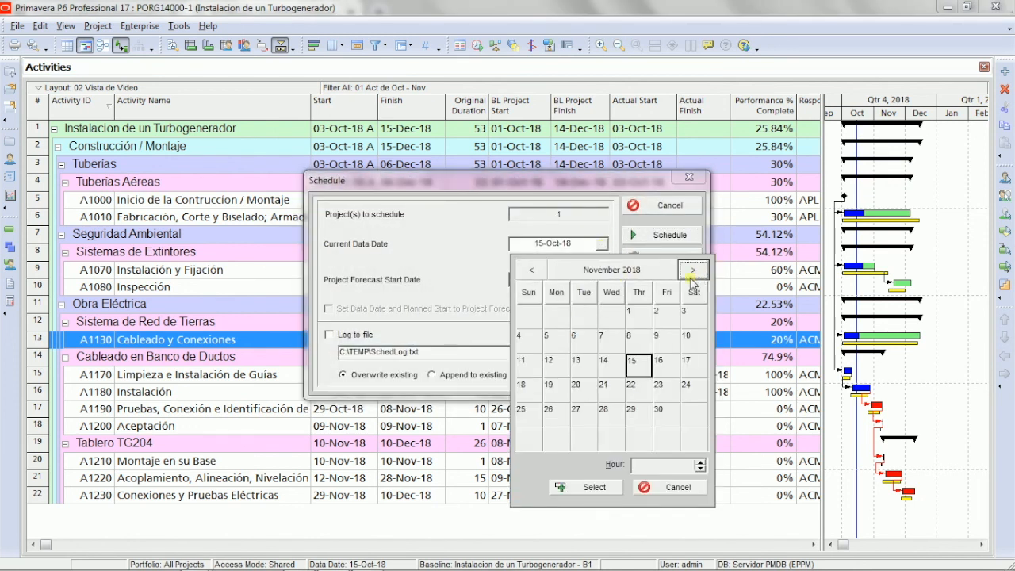
pyautogui.click(635, 316)
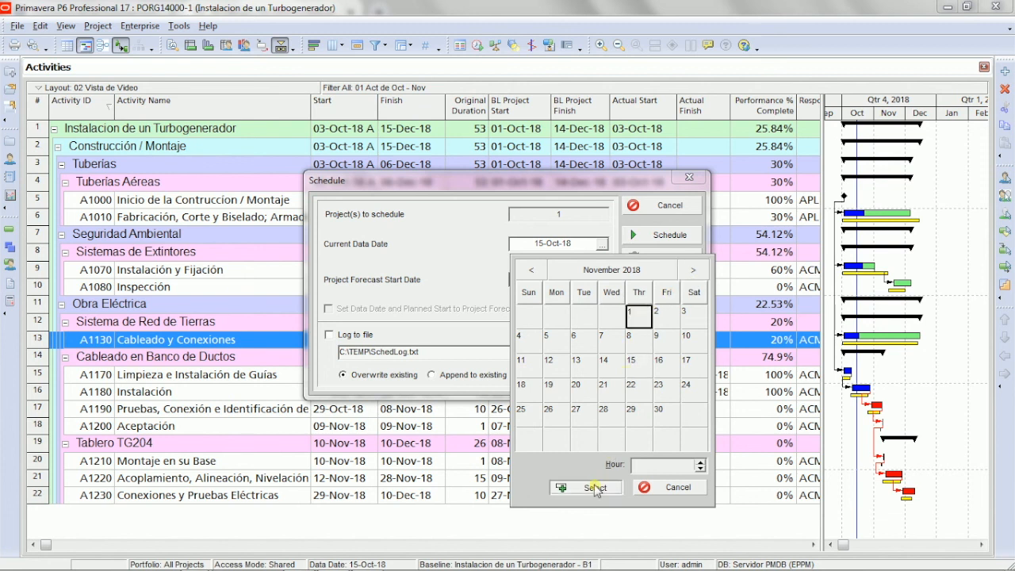
pyautogui.click(595, 488)
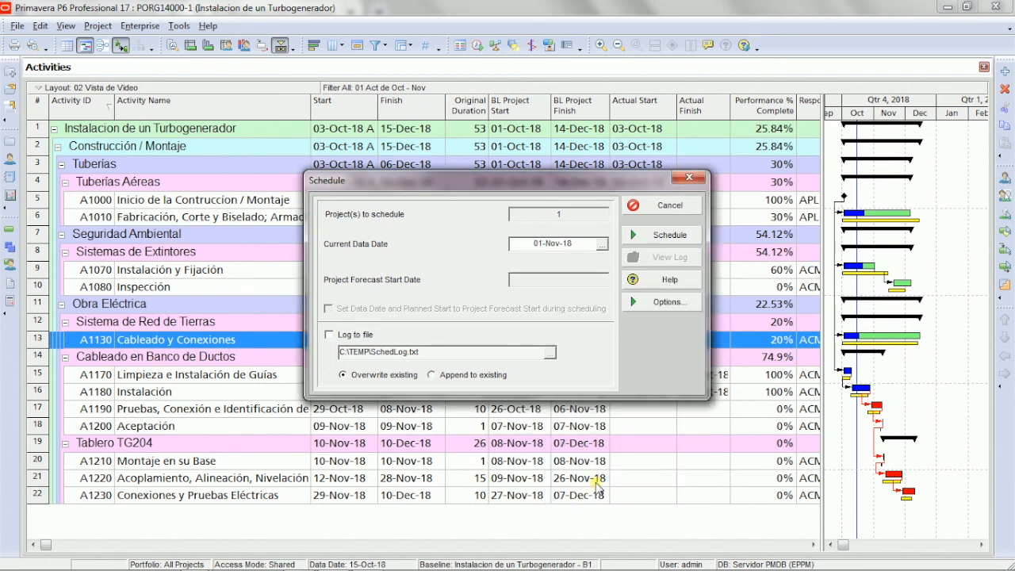
pyautogui.click(657, 236)
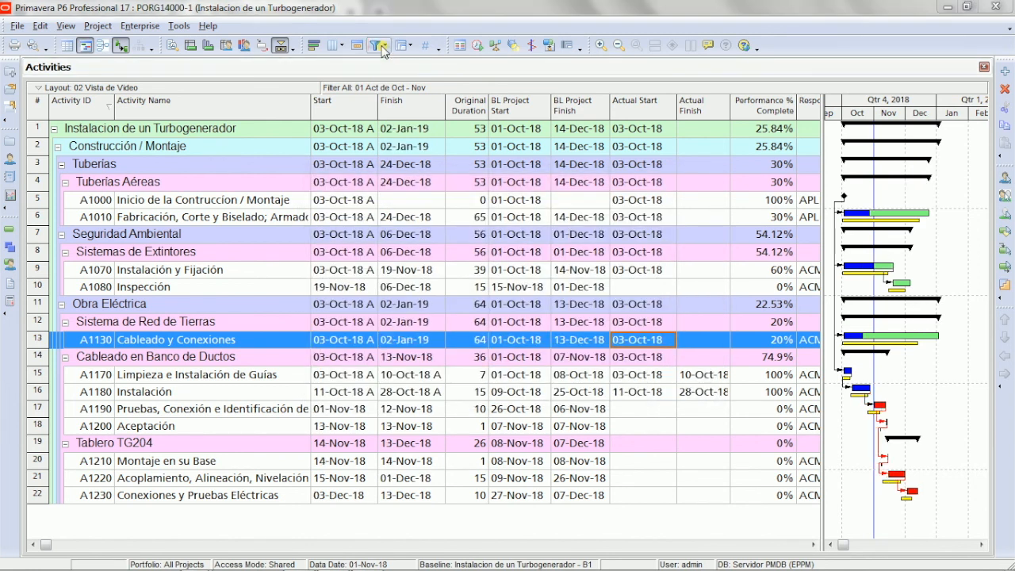
# Step: Replace the October–November filter in the activities view with the All Activities filter
pyautogui.click(378, 45)
pyautogui.click(363, 147)
pyautogui.click(639, 145)
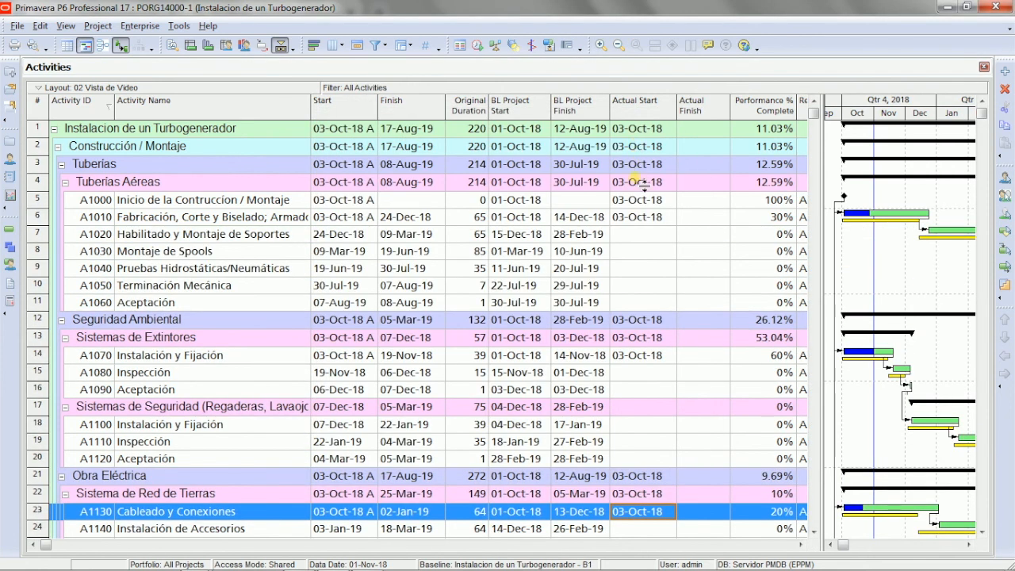